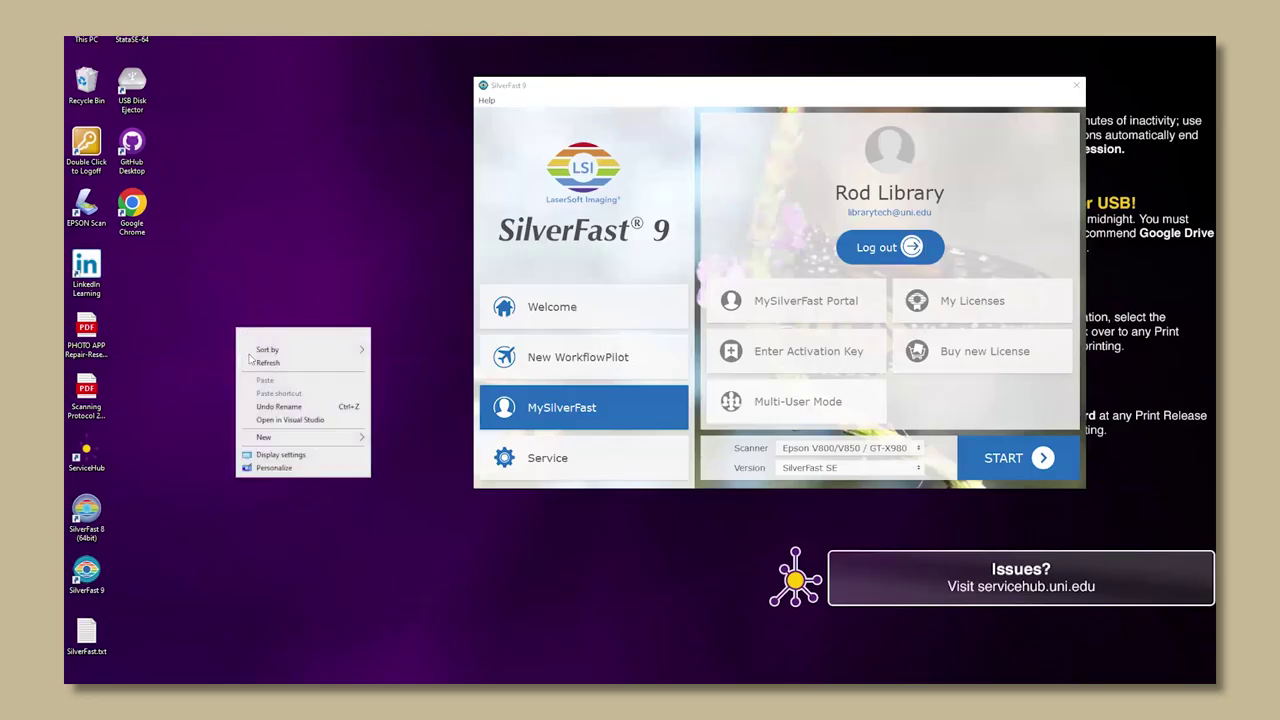
# Create a new desktop folder named 'Fortepan Scans'.
pyautogui.moveTo(263, 438)
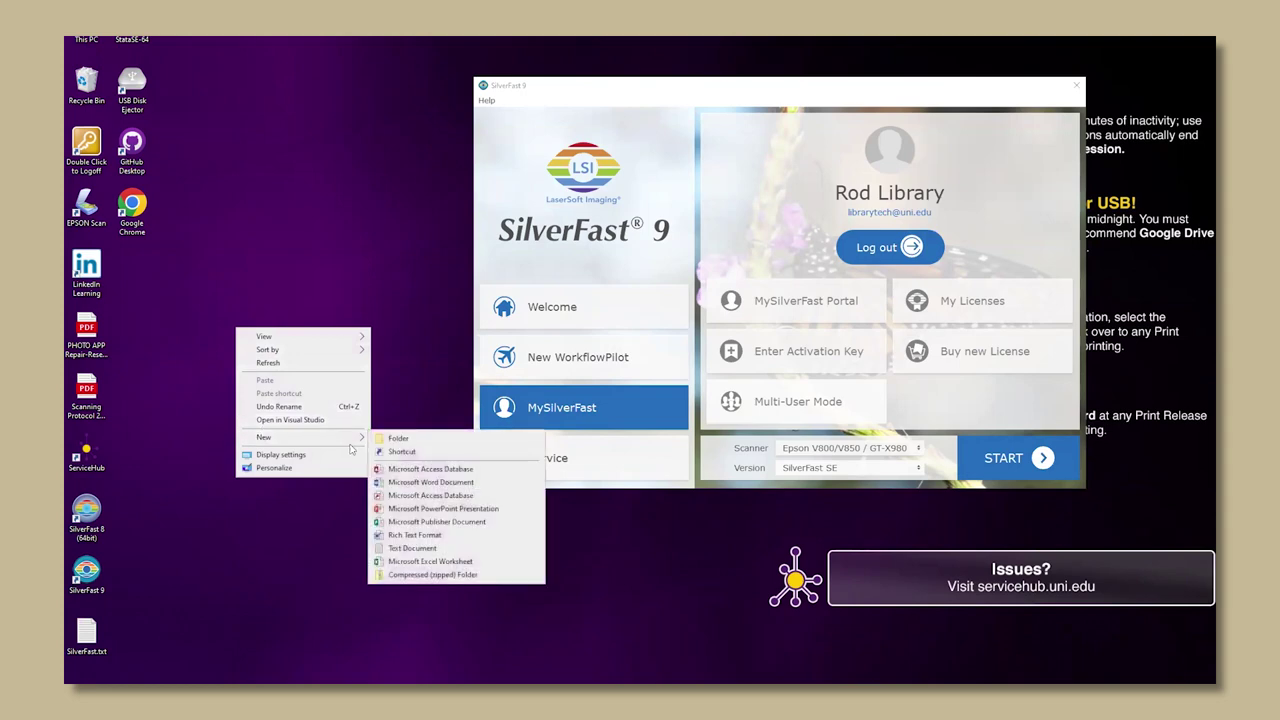
pyautogui.click(391, 436)
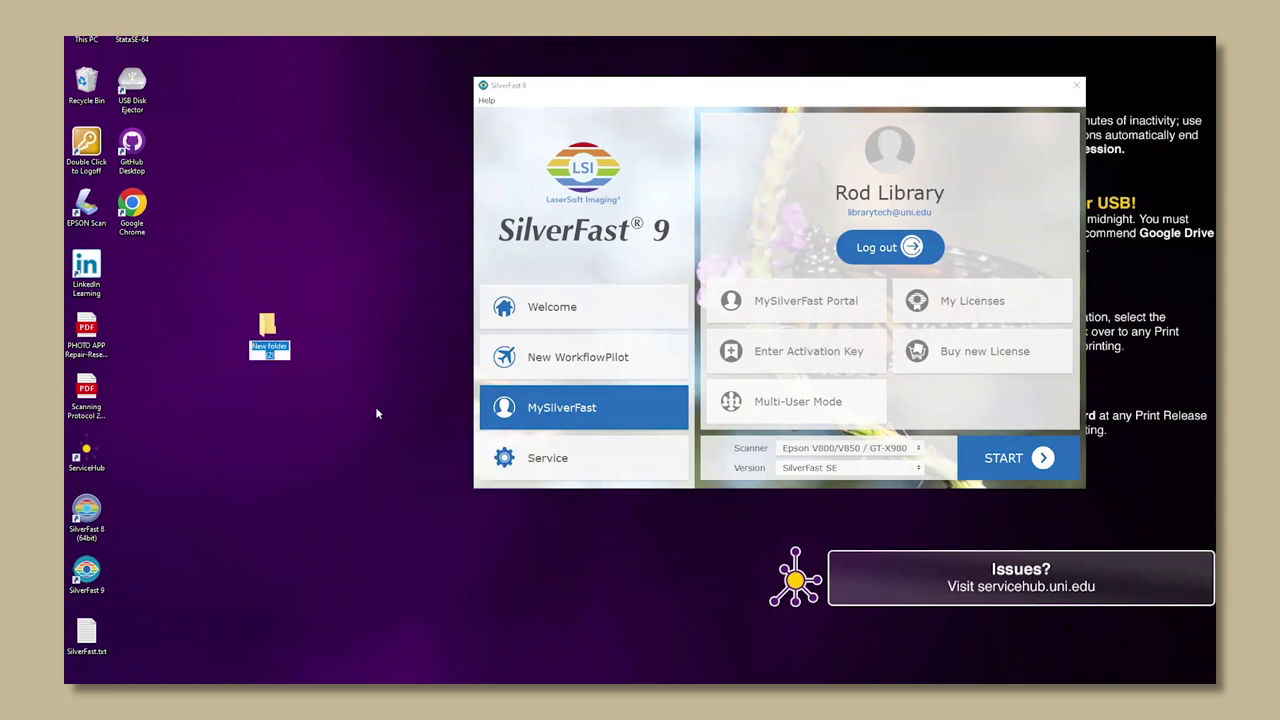
pyautogui.press('BackSpace')
pyautogui.write('Fortepan Sca')
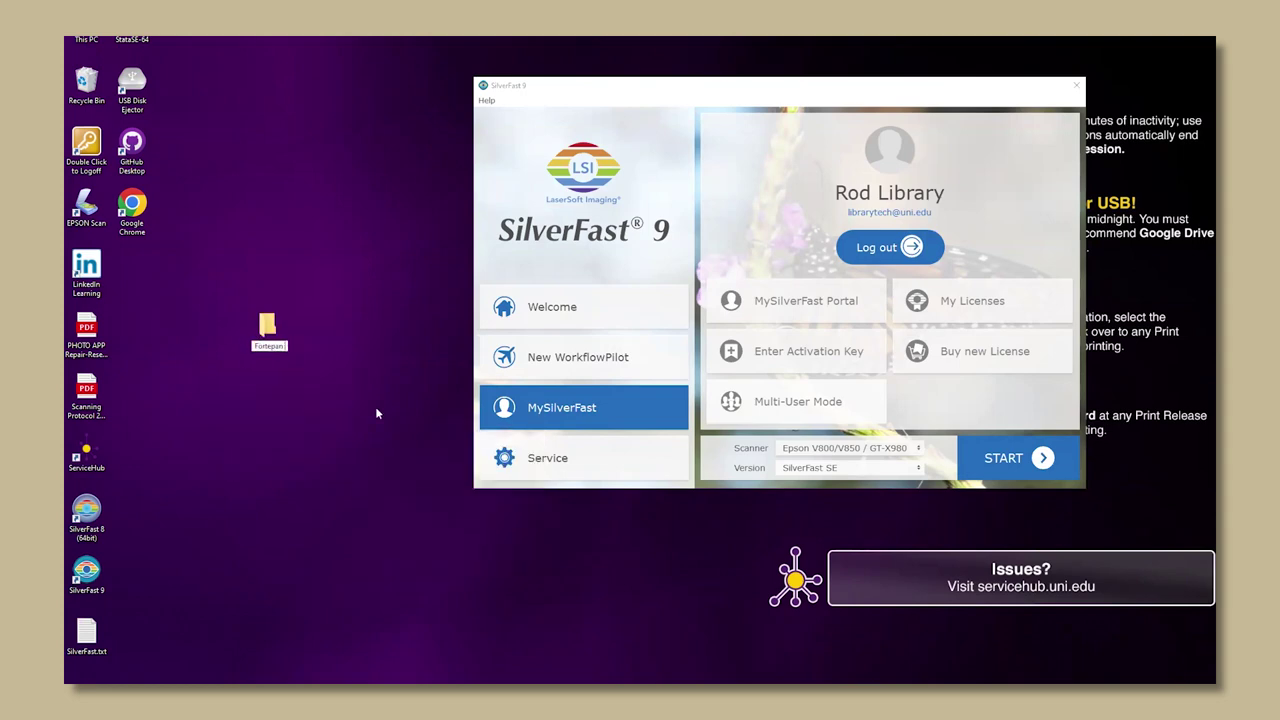
pyautogui.write('ns')
pyautogui.press('Return')
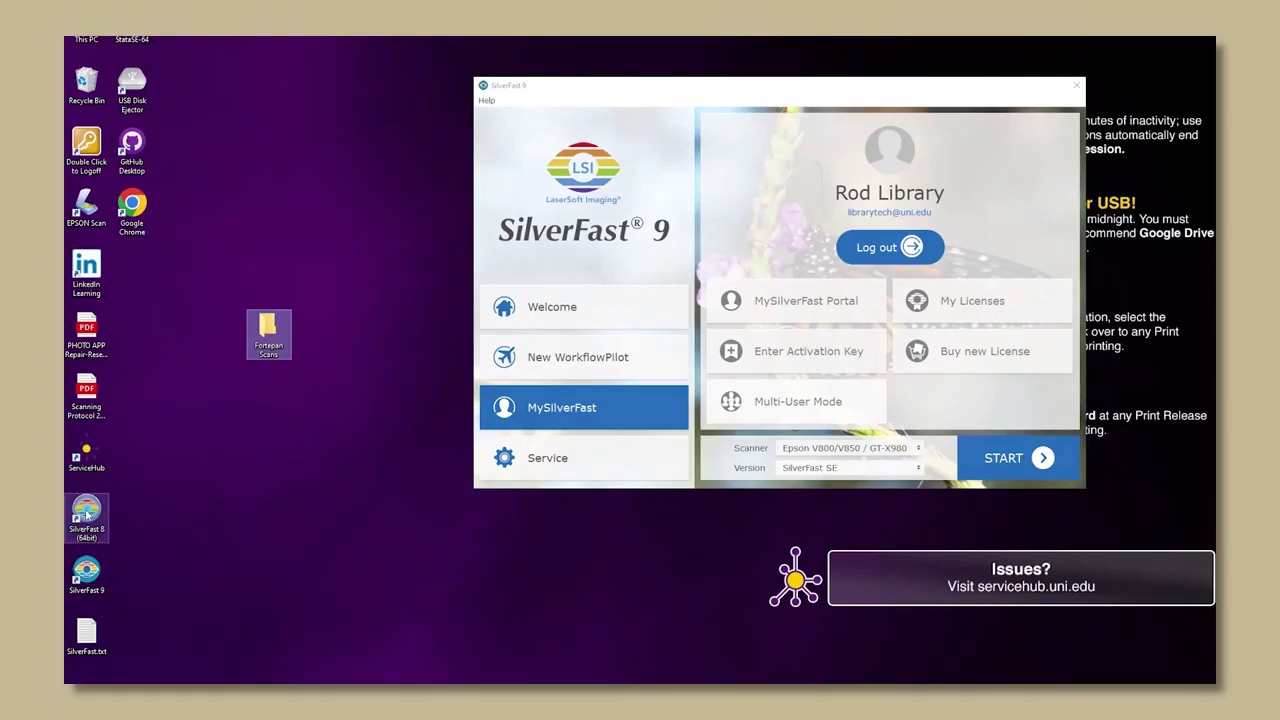
# Launch SilverFast 9 from its desktop shortcut and start SilverFast SE for the Epson scanner.
pyautogui.click(89, 575)
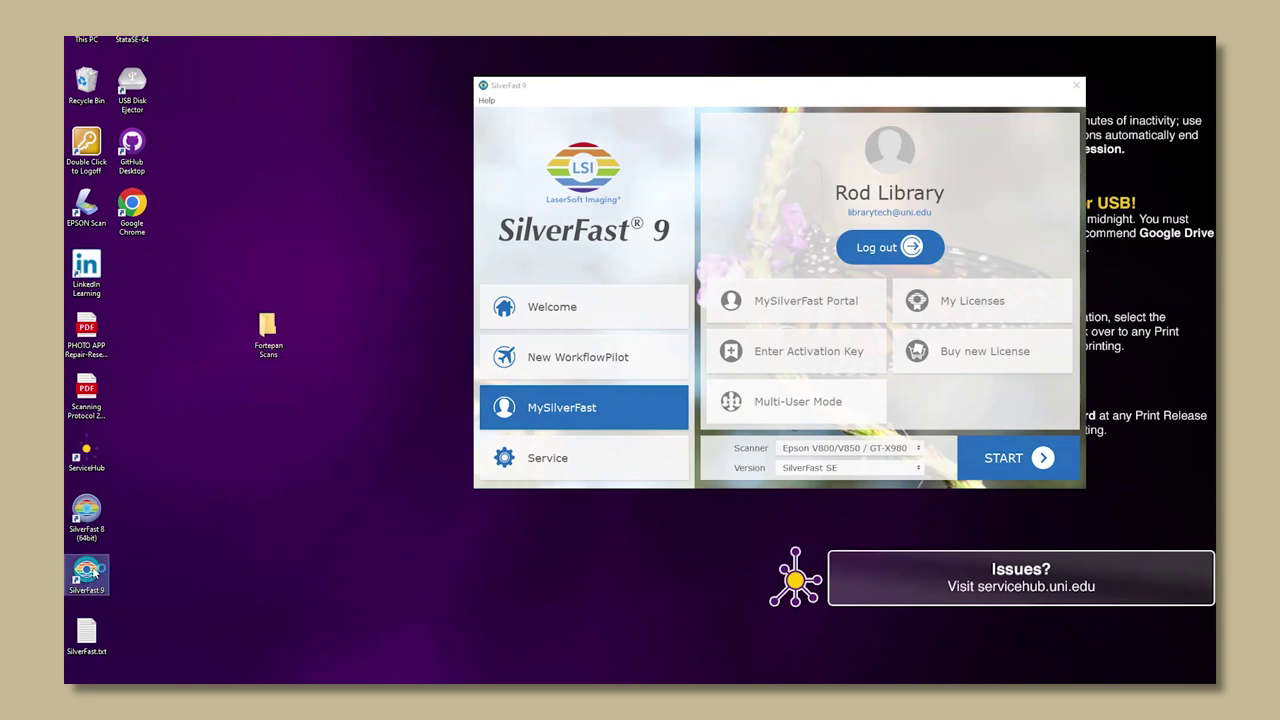
pyautogui.doubleClick(89, 572)
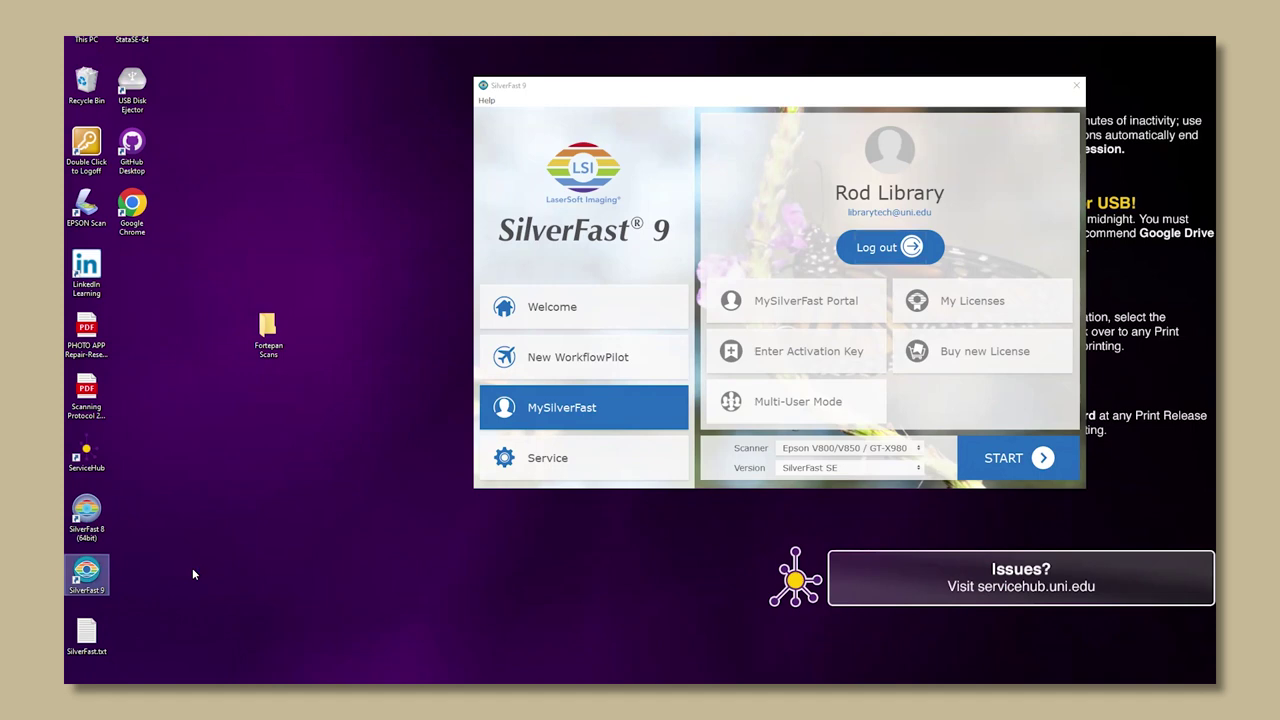
pyautogui.click(1000, 461)
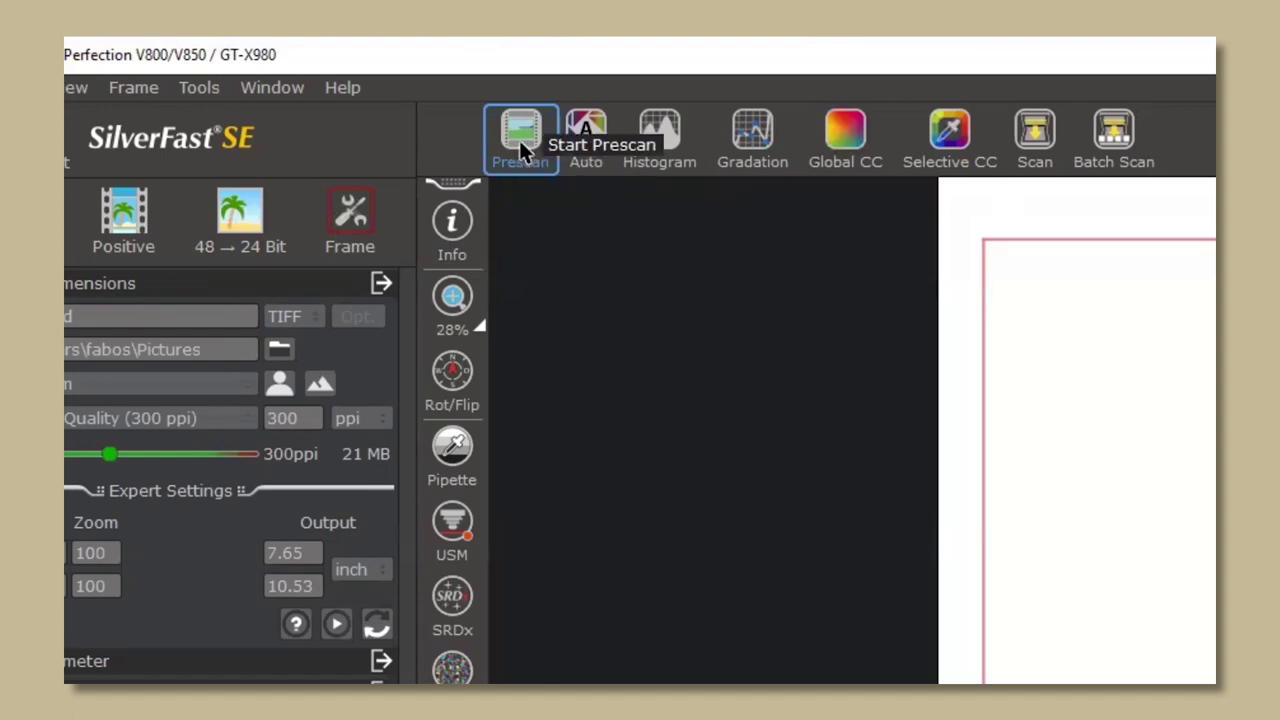
# Run a prescan to preview the car photo on the scanner bed.
pyautogui.click(519, 140)
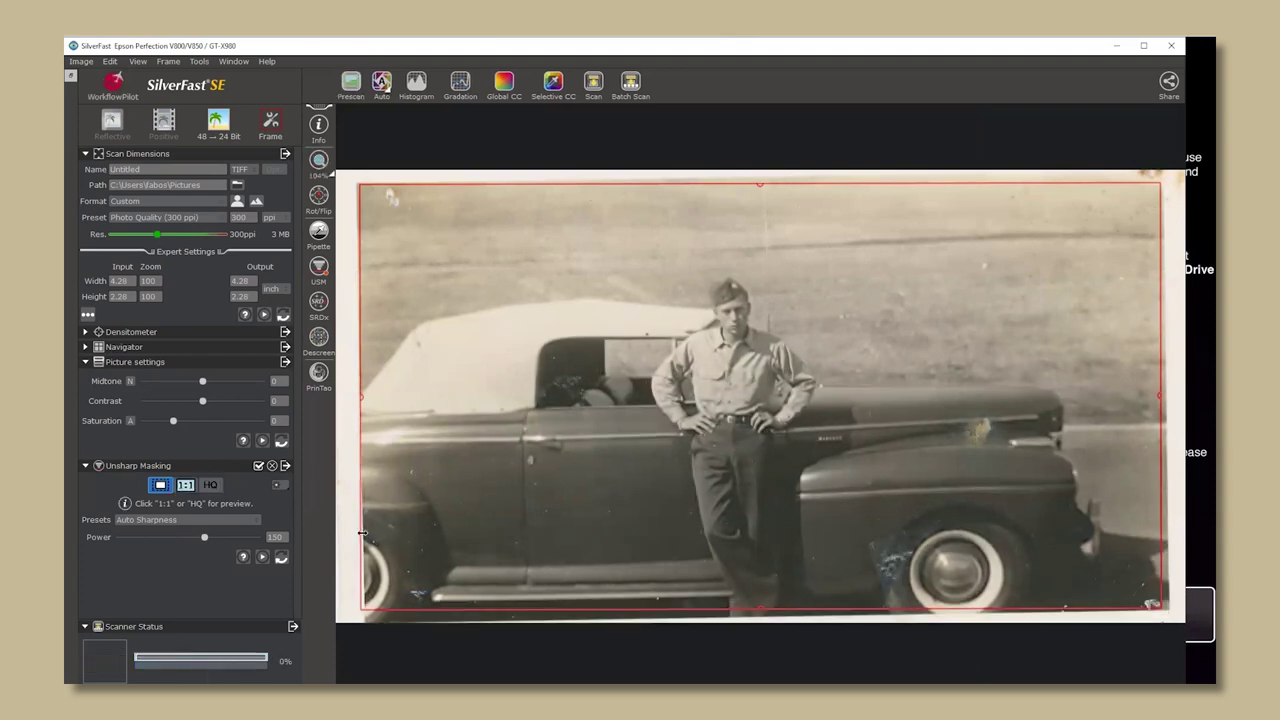
# Trim the scan frame's left edge onto the photo, giving a 4.29 × 2.33-inch frame.
pyautogui.moveTo(362, 533); pyautogui.dragTo(366, 533)
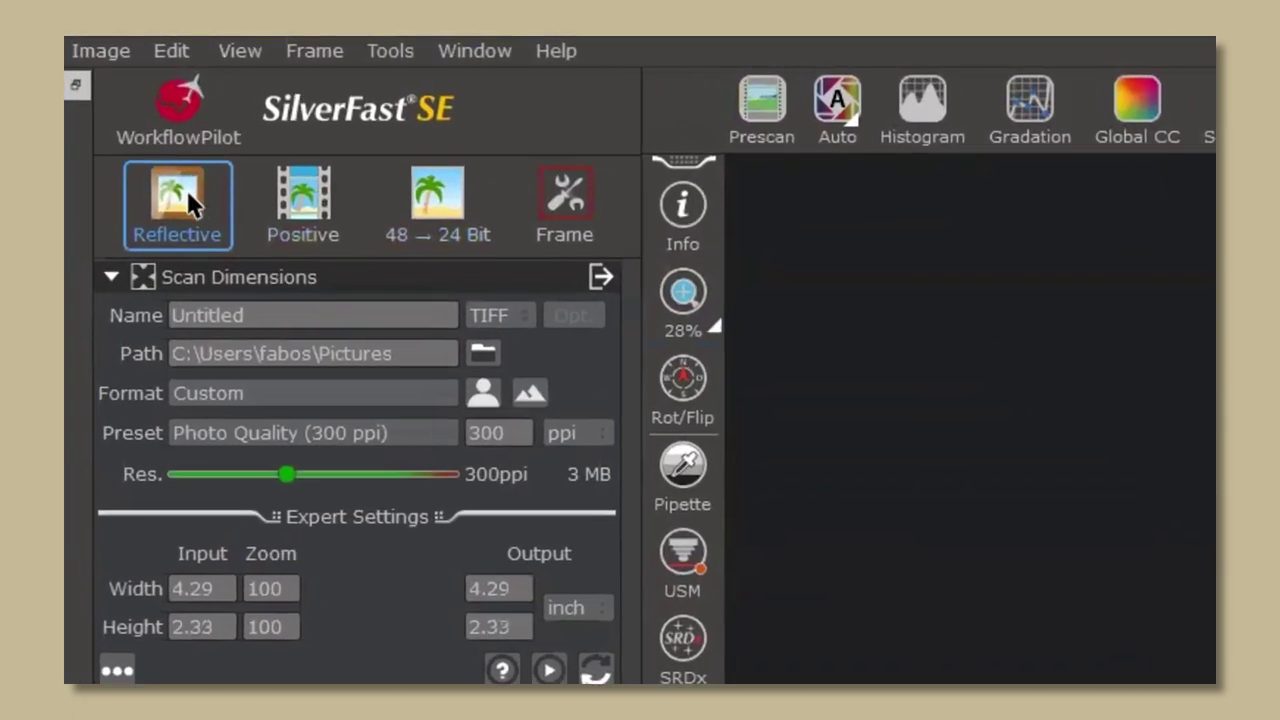
# Show the Reflective original-type dropdown, keeping Reflective mode.
pyautogui.click(207, 204)
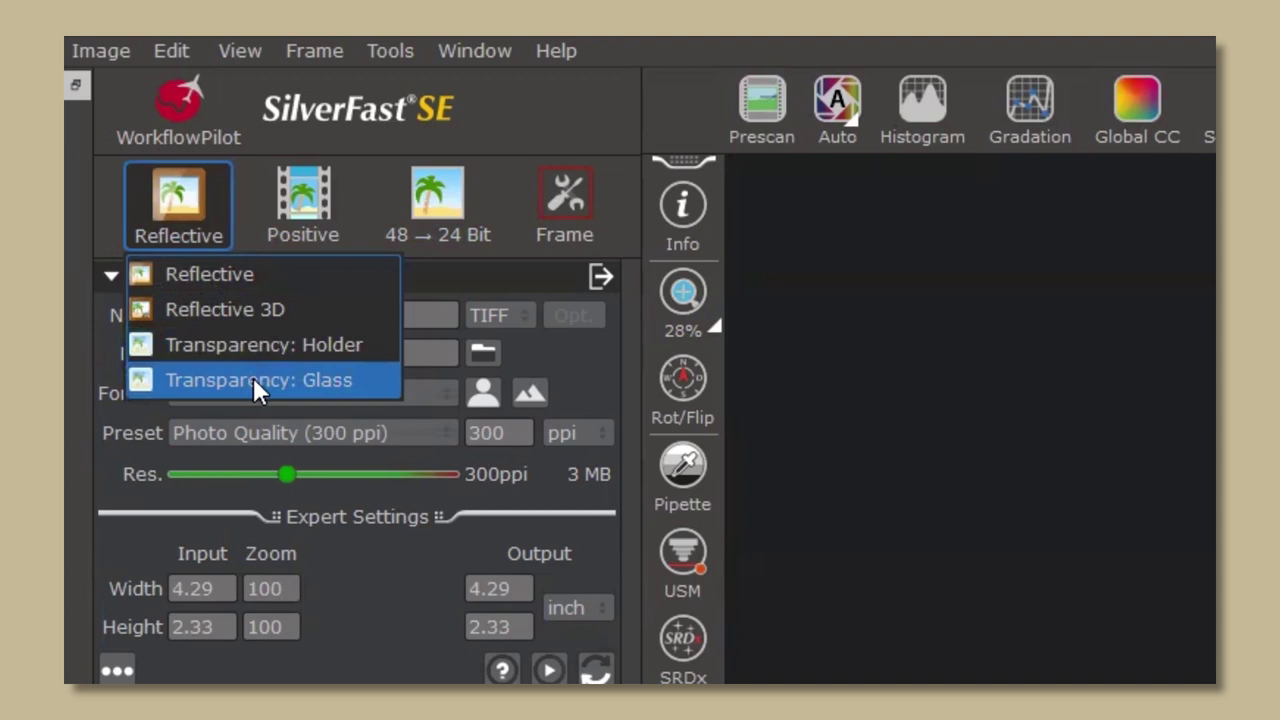
# Review the Positive/Negative options and keep 48 → 24 Bit colour depth.
pyautogui.click(306, 210)
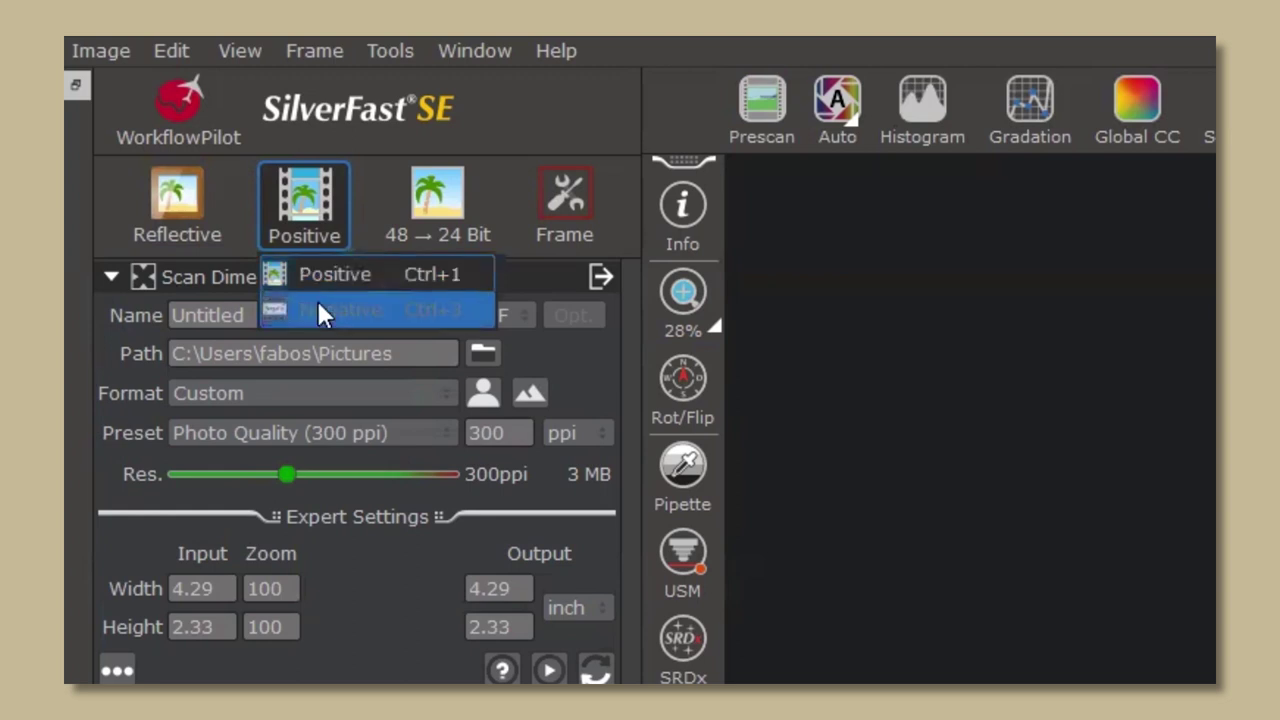
pyautogui.click(447, 213)
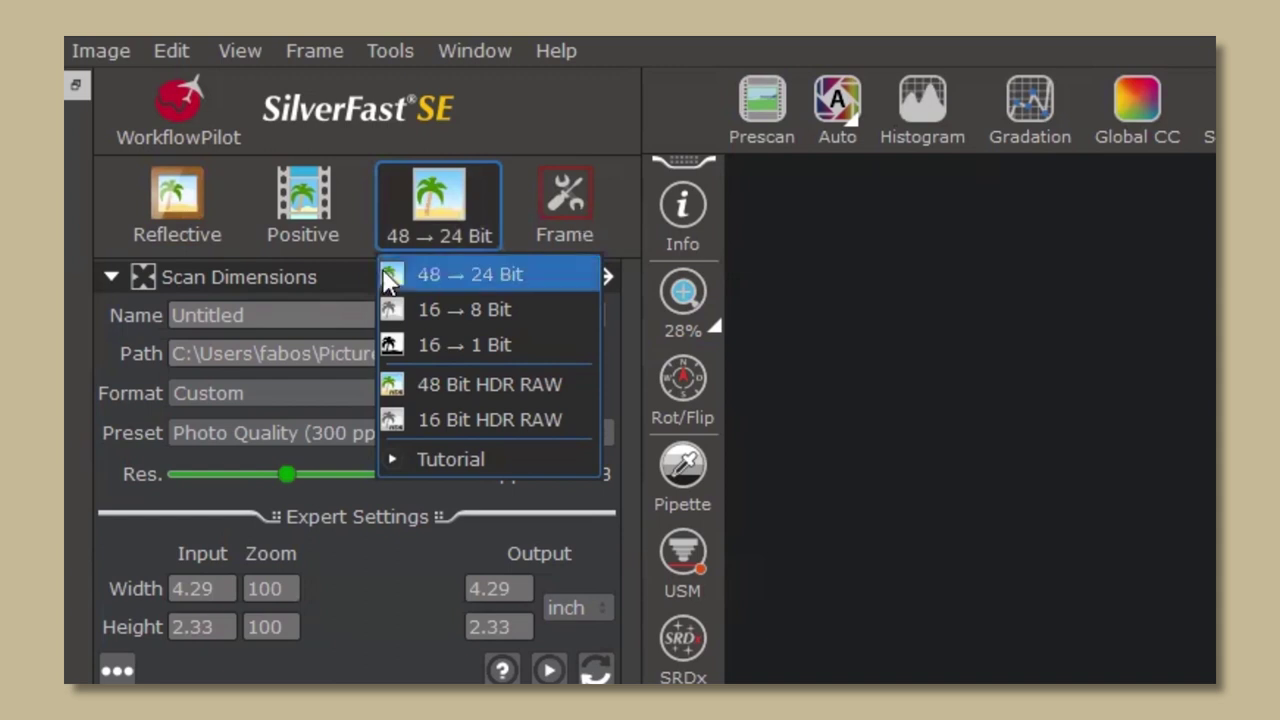
pyautogui.click(470, 274)
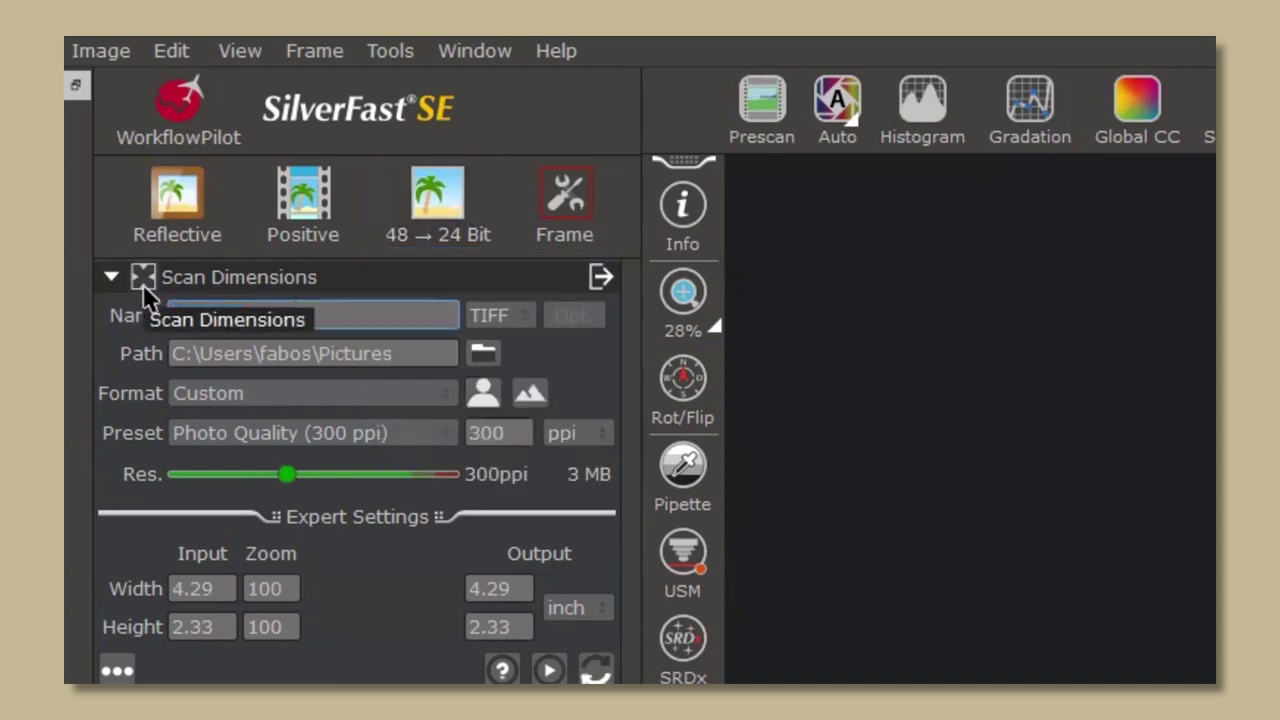
# Name the scan '01_' followed by the subject's name and '_1942'.
pyautogui.write('01_')
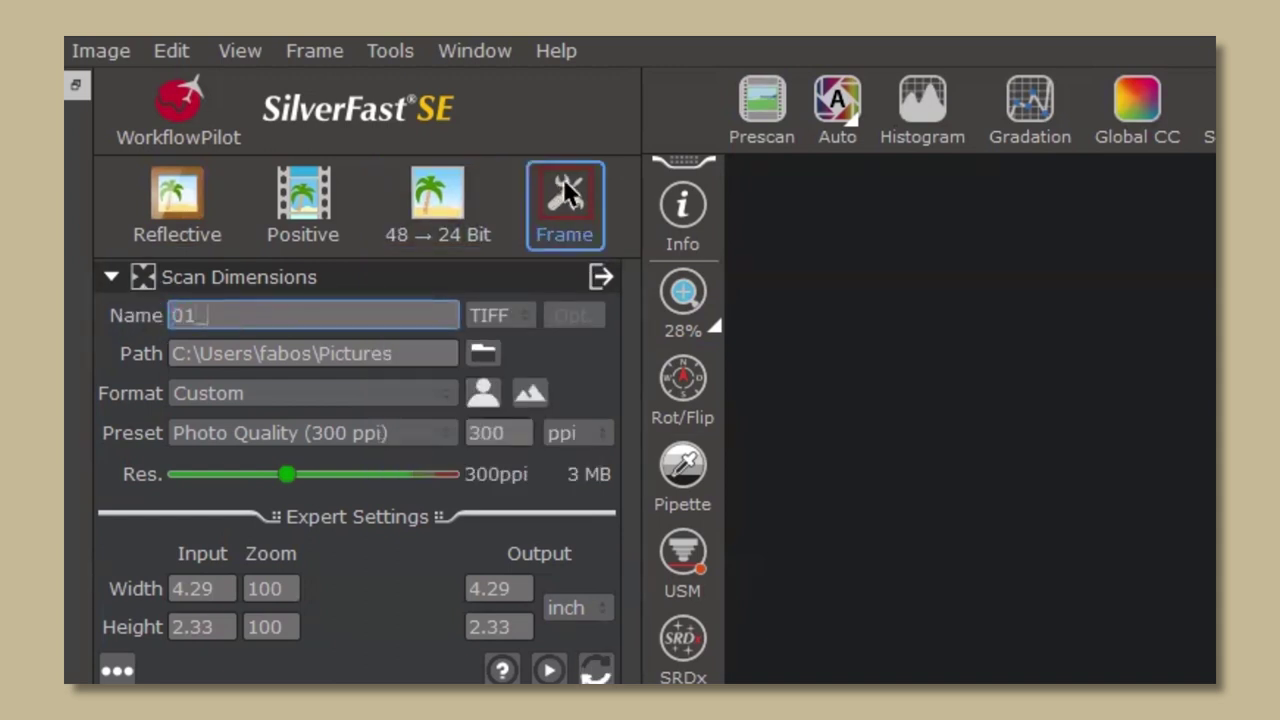
pyautogui.write('Jane_Doe')
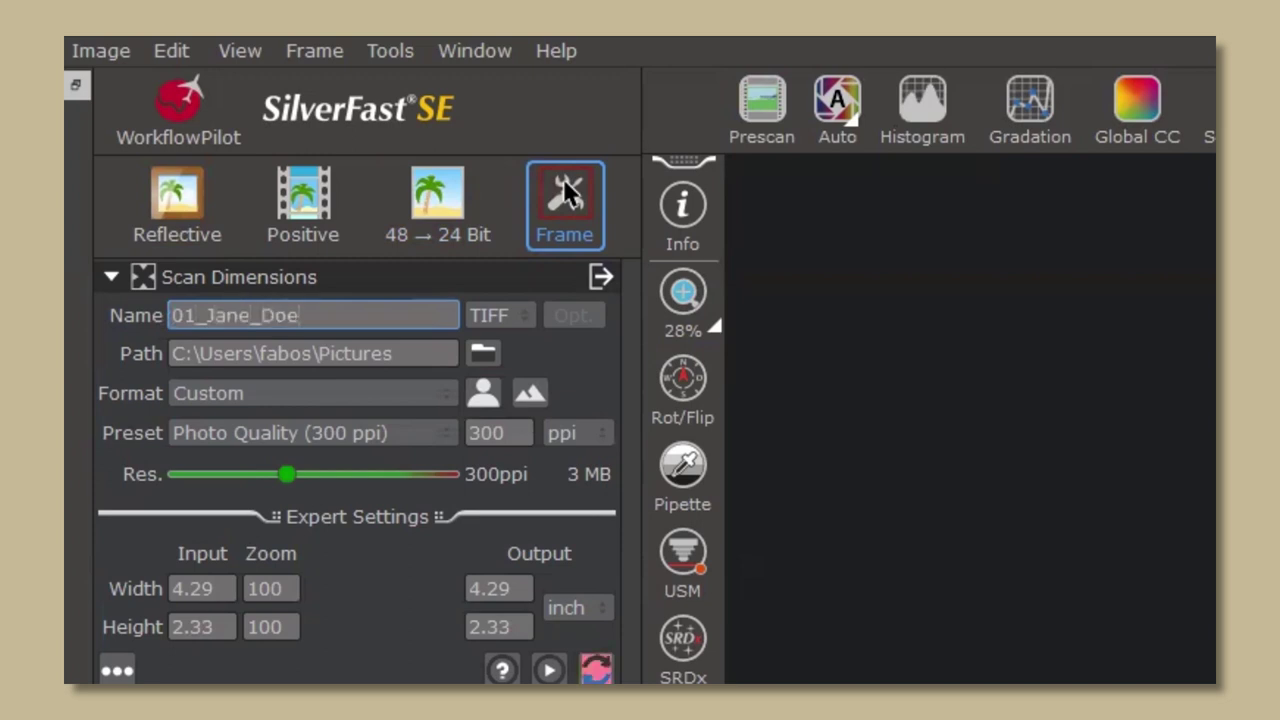
pyautogui.write('_1942')
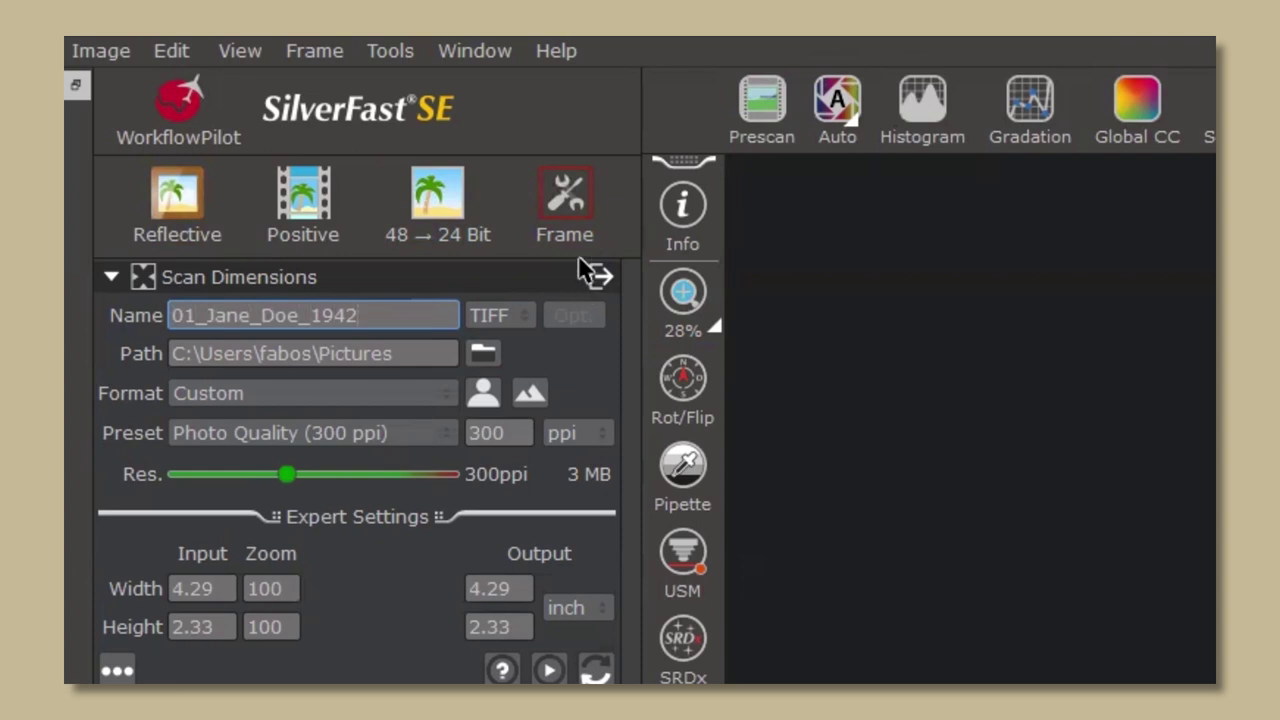
# Change the scan's file format from TIFF to JPEG.
pyautogui.click(518, 322)
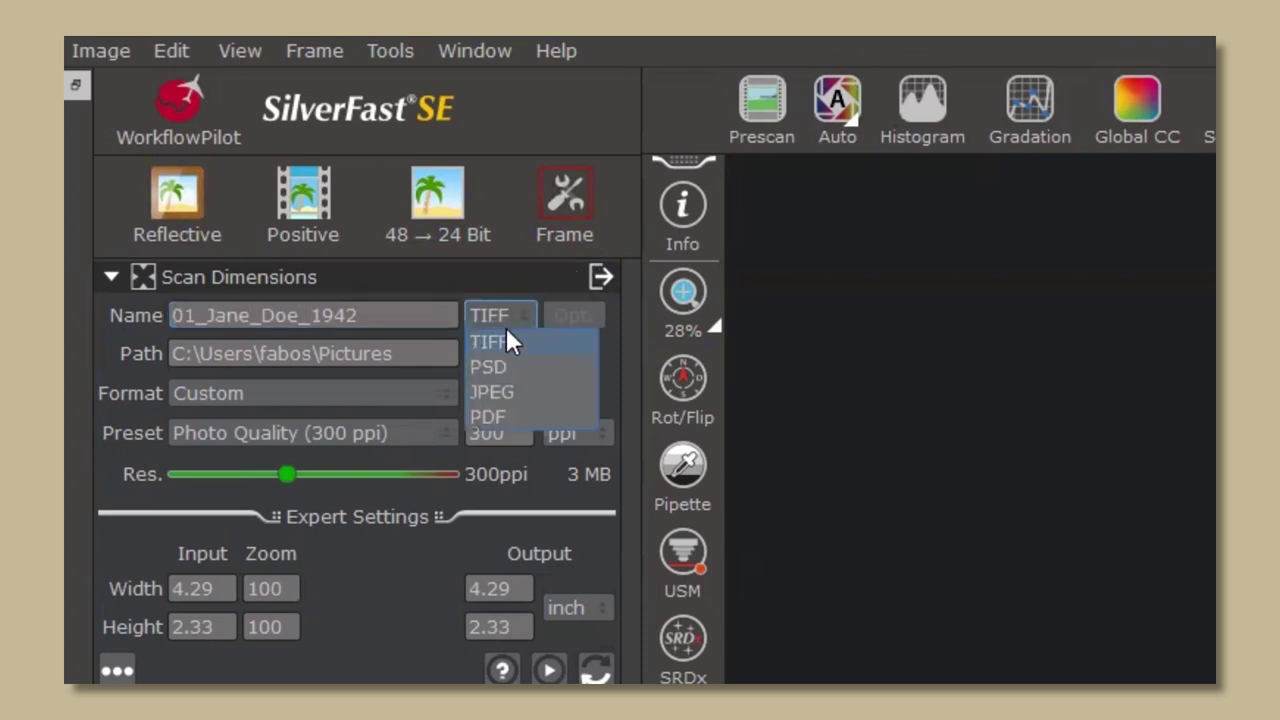
pyautogui.click(506, 393)
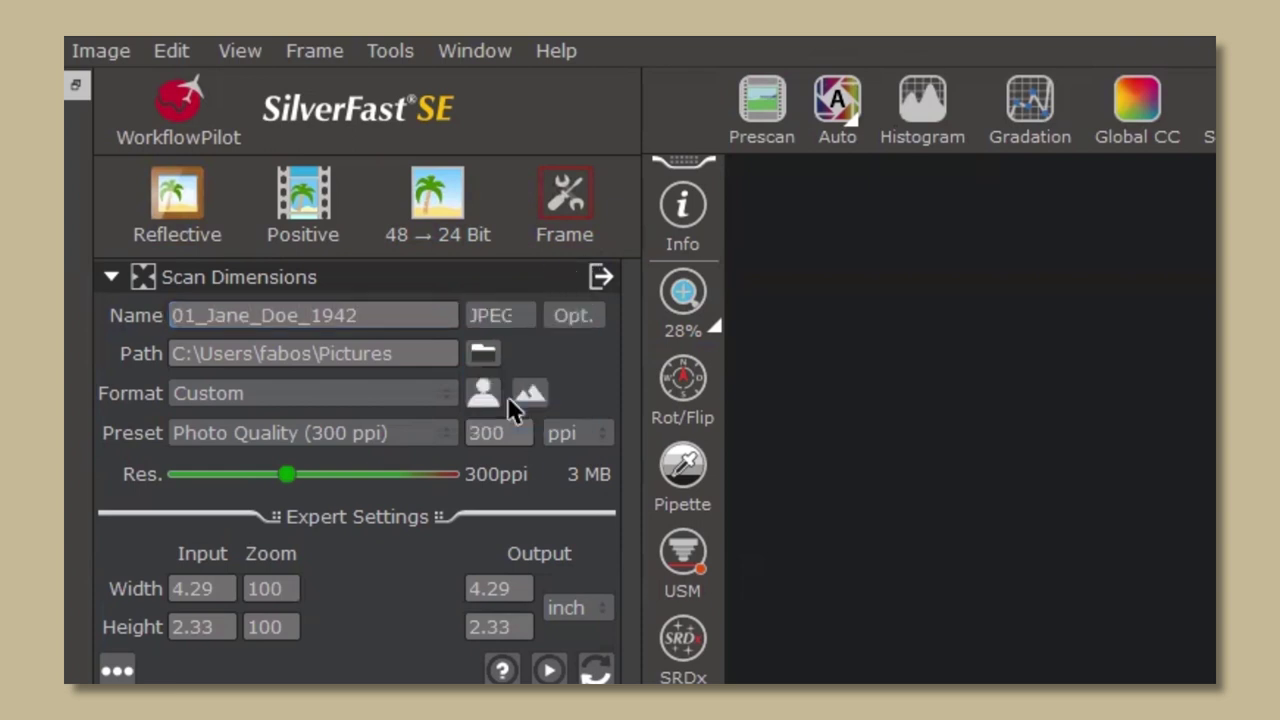
pyautogui.click(390, 355)
# Set the save path to the Fortepan Scans folder on the Desktop.
pyautogui.click(484, 350)
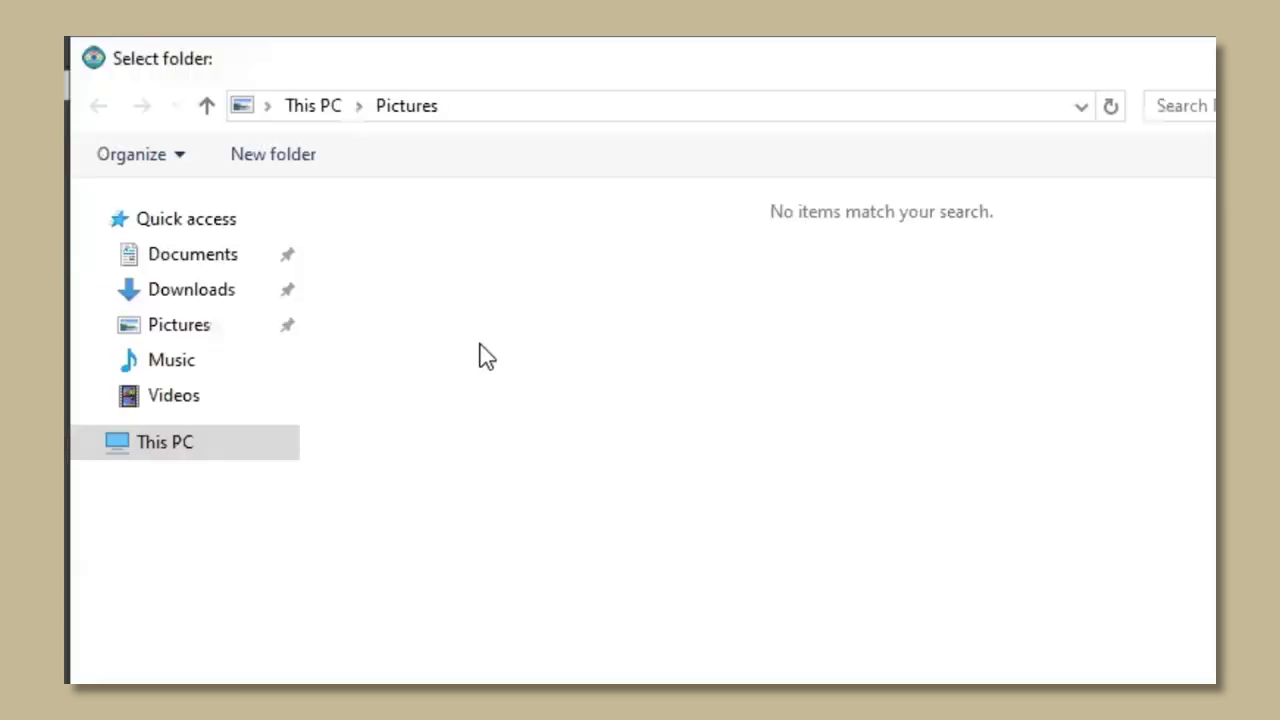
pyautogui.click(84, 446)
pyautogui.click(177, 421)
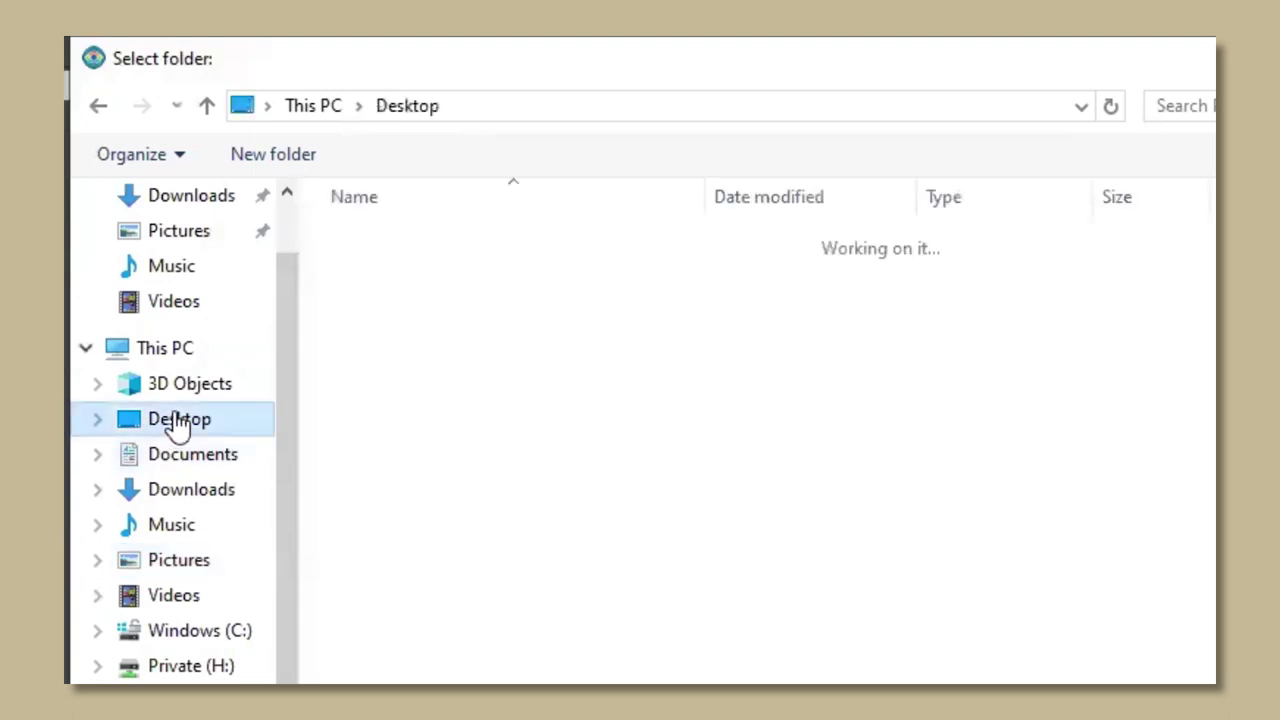
pyautogui.click(406, 271)
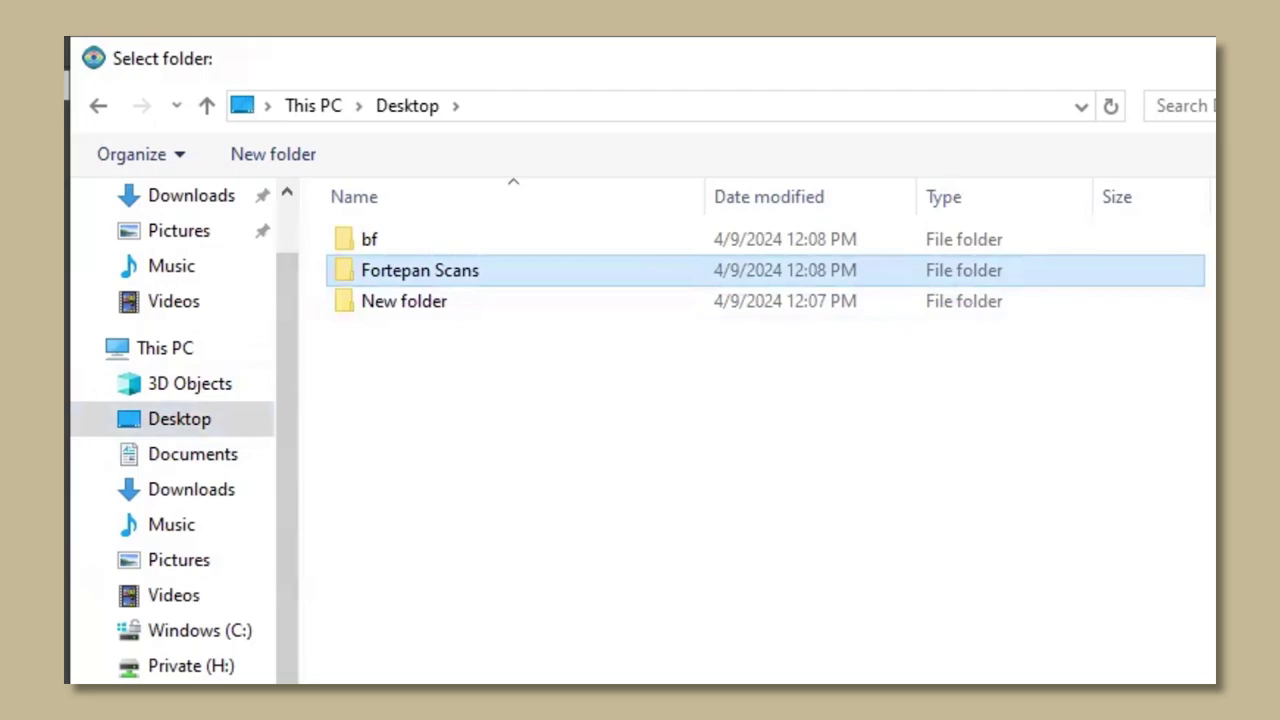
pyautogui.press('Return')
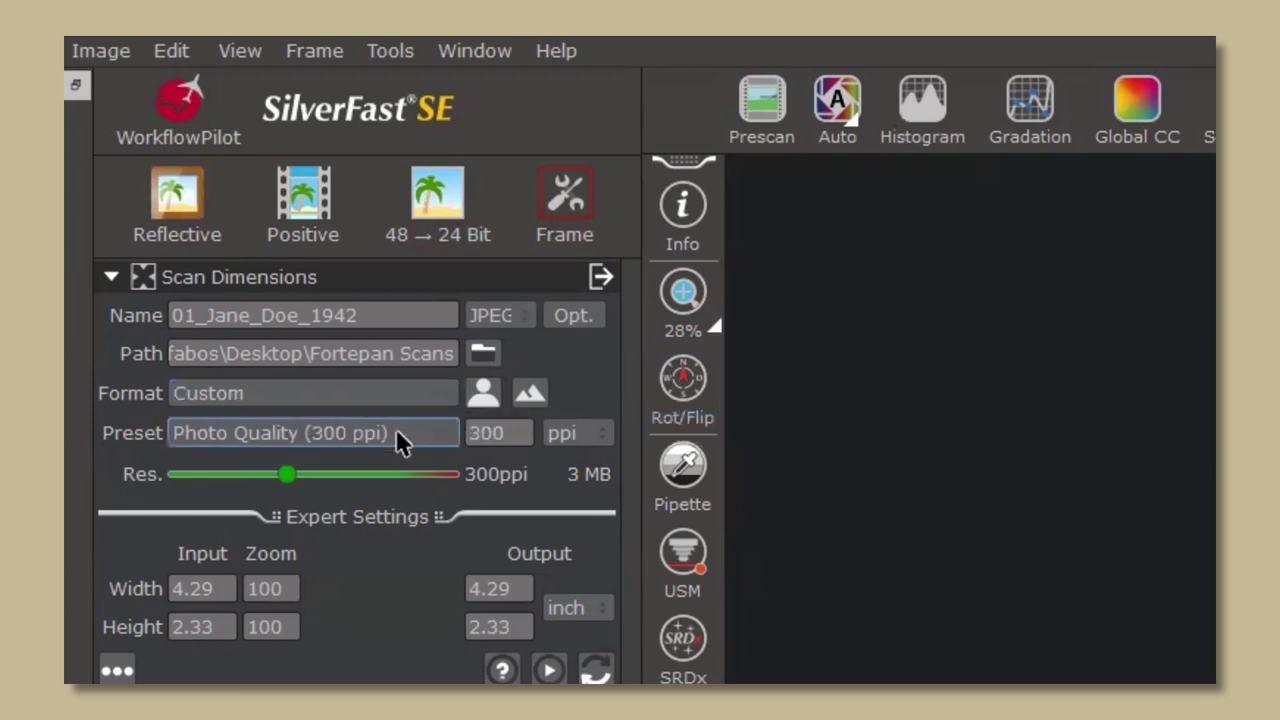
# Switch the resolution preset to Custom and enter 1300 ppi.
pyautogui.click(435, 434)
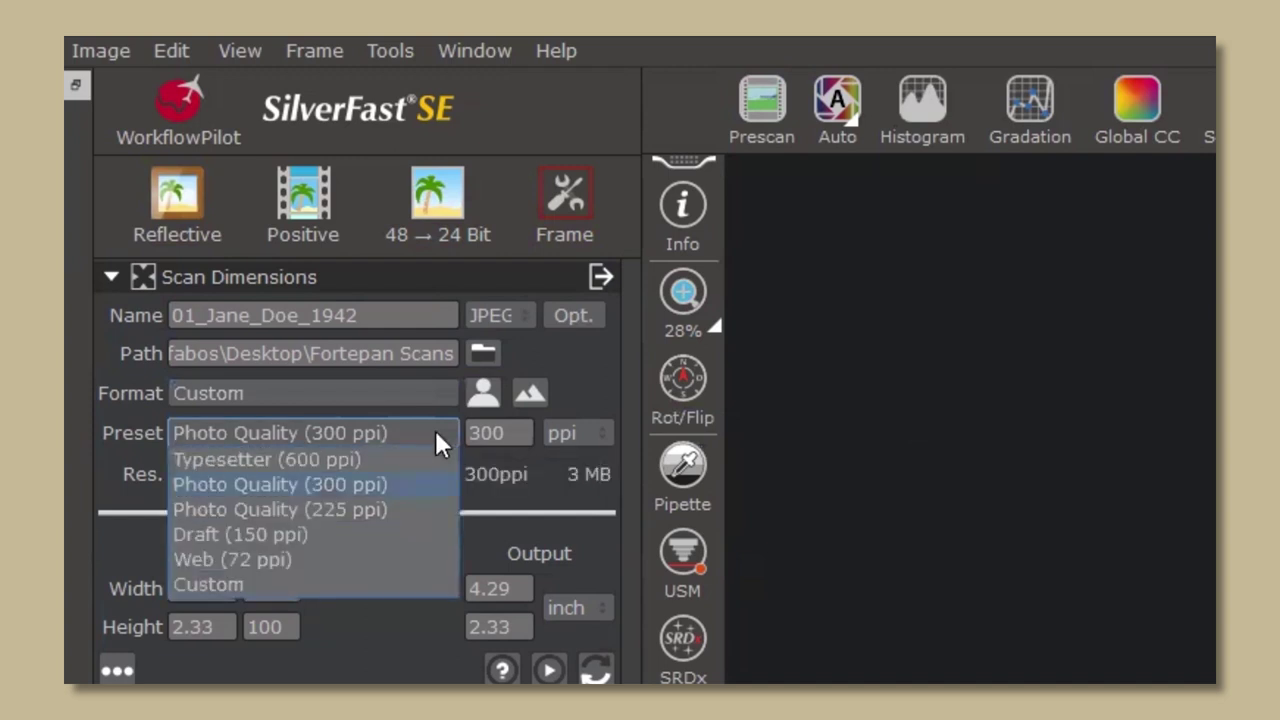
pyautogui.click(359, 576)
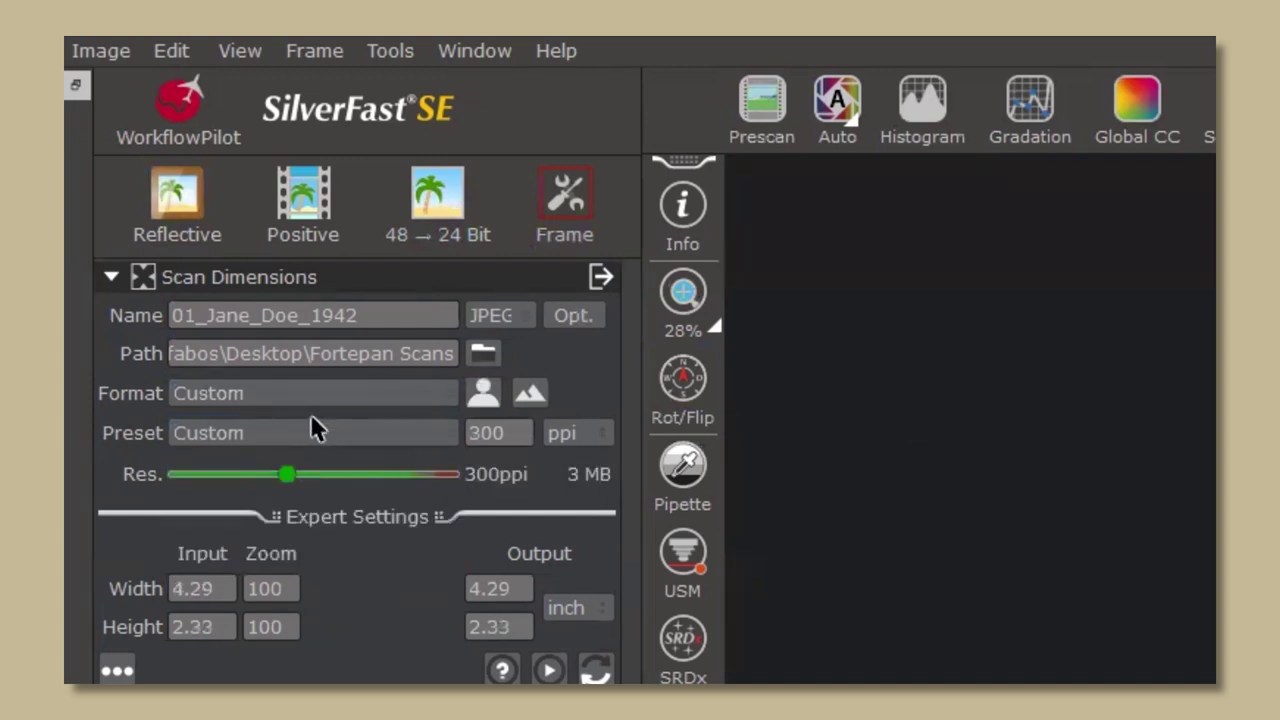
pyautogui.click(468, 430)
pyautogui.write('1')
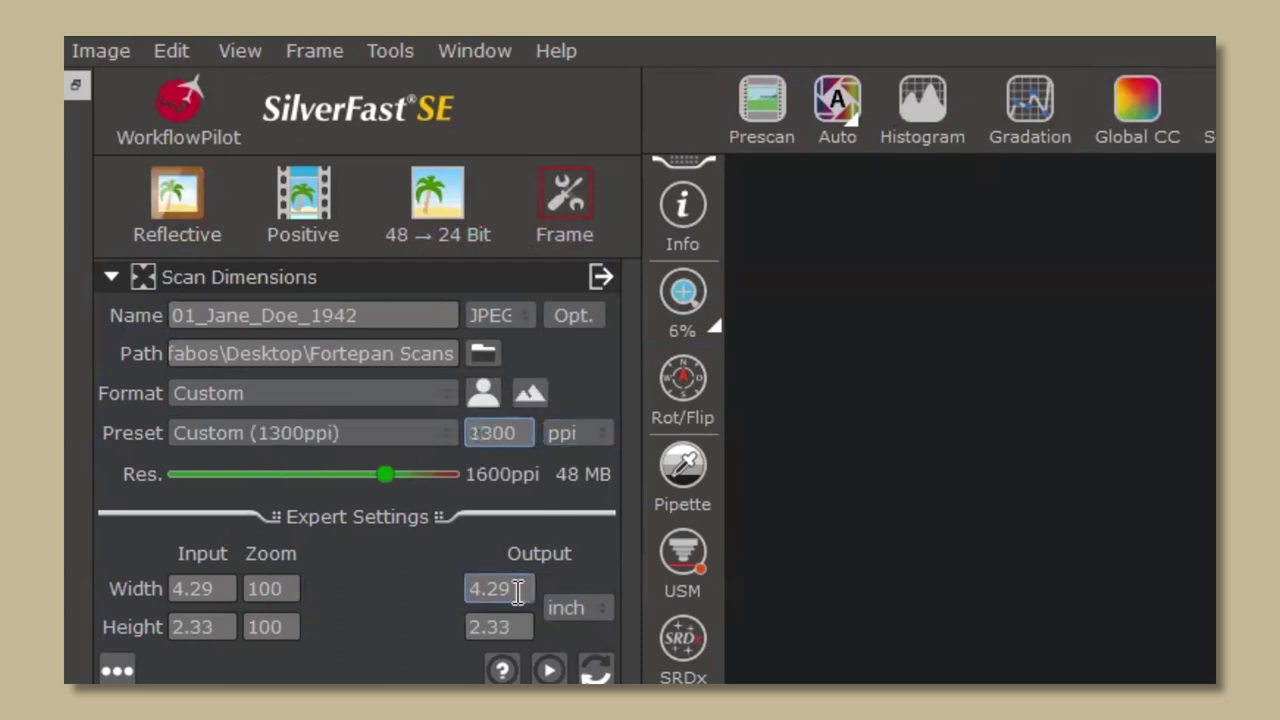
# Switch the output unit from inch to pixel and set the output width to 10000.
pyautogui.click(604, 610)
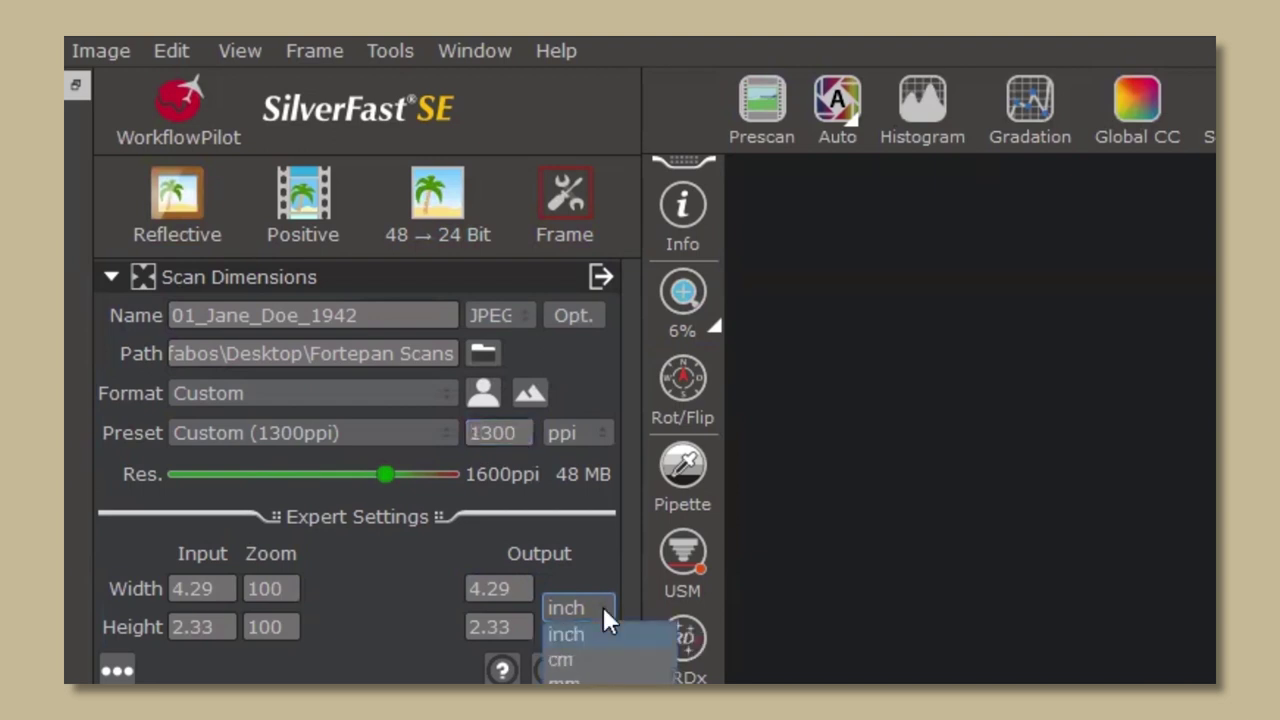
pyautogui.press('Down')
pyautogui.press('Down')
pyautogui.press('Down')
pyautogui.press('Return')
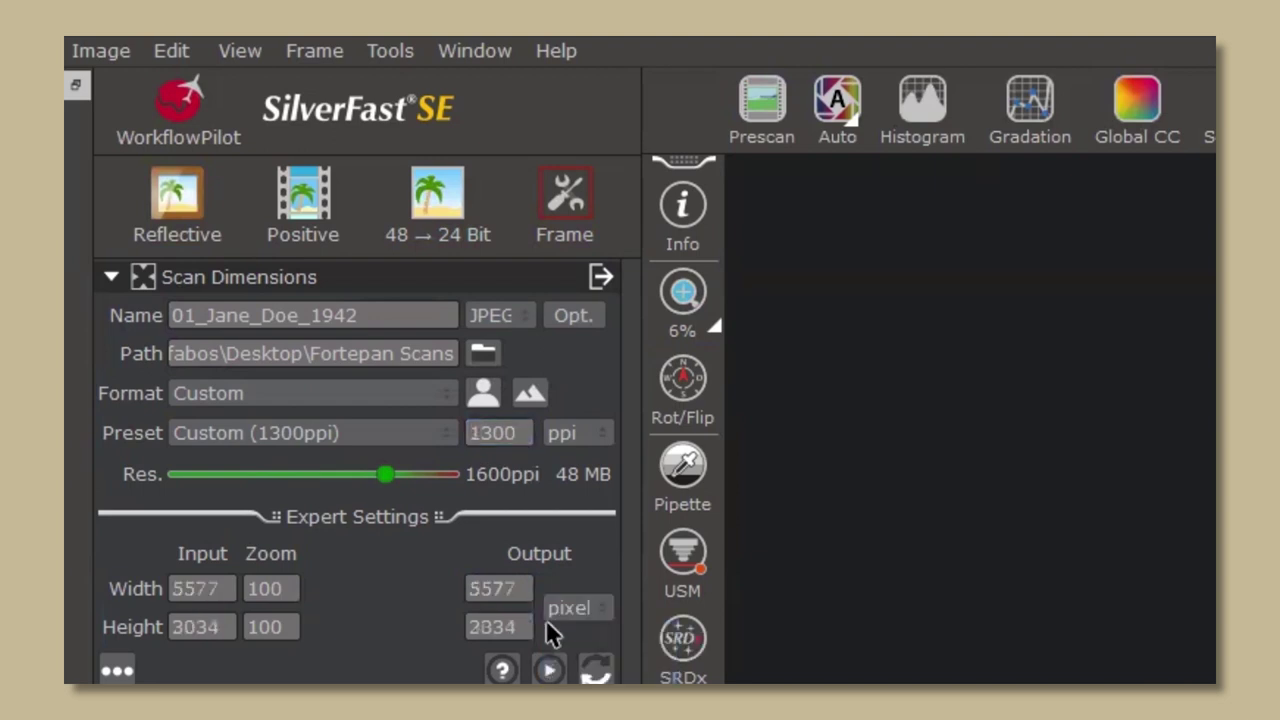
pyautogui.doubleClick(498, 590)
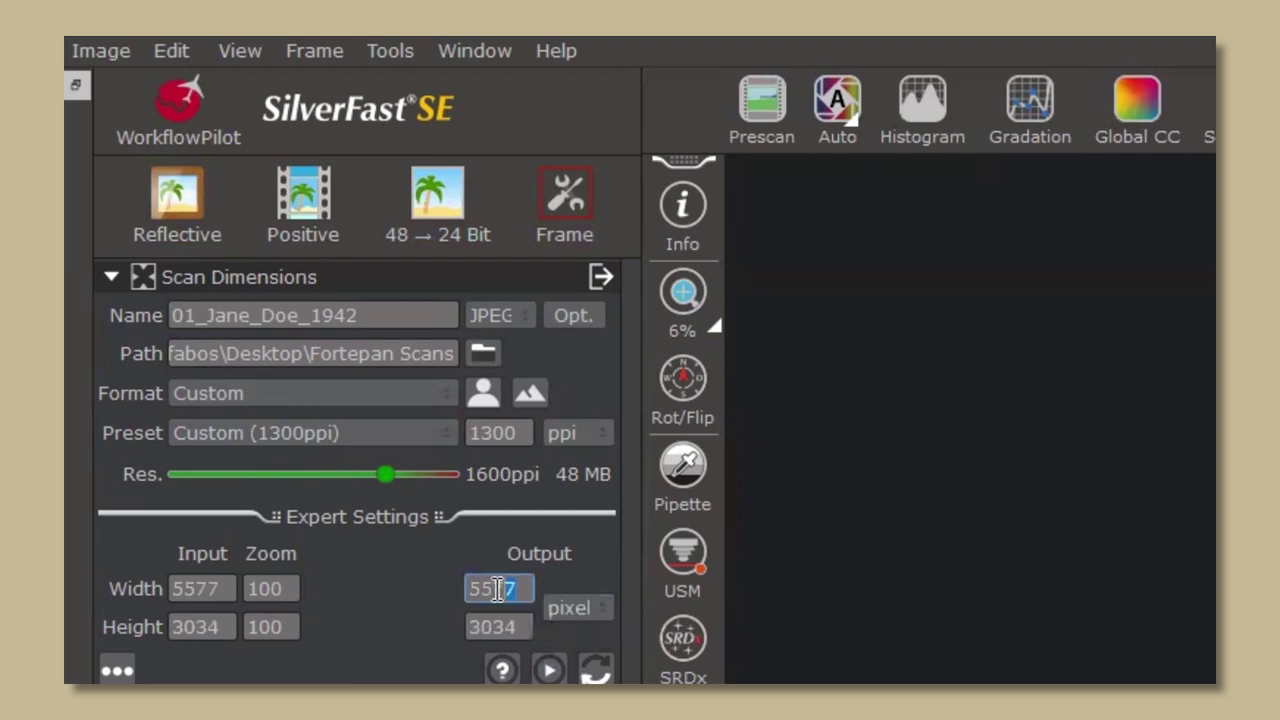
pyautogui.moveTo(498, 590); pyautogui.dragTo(471, 590)
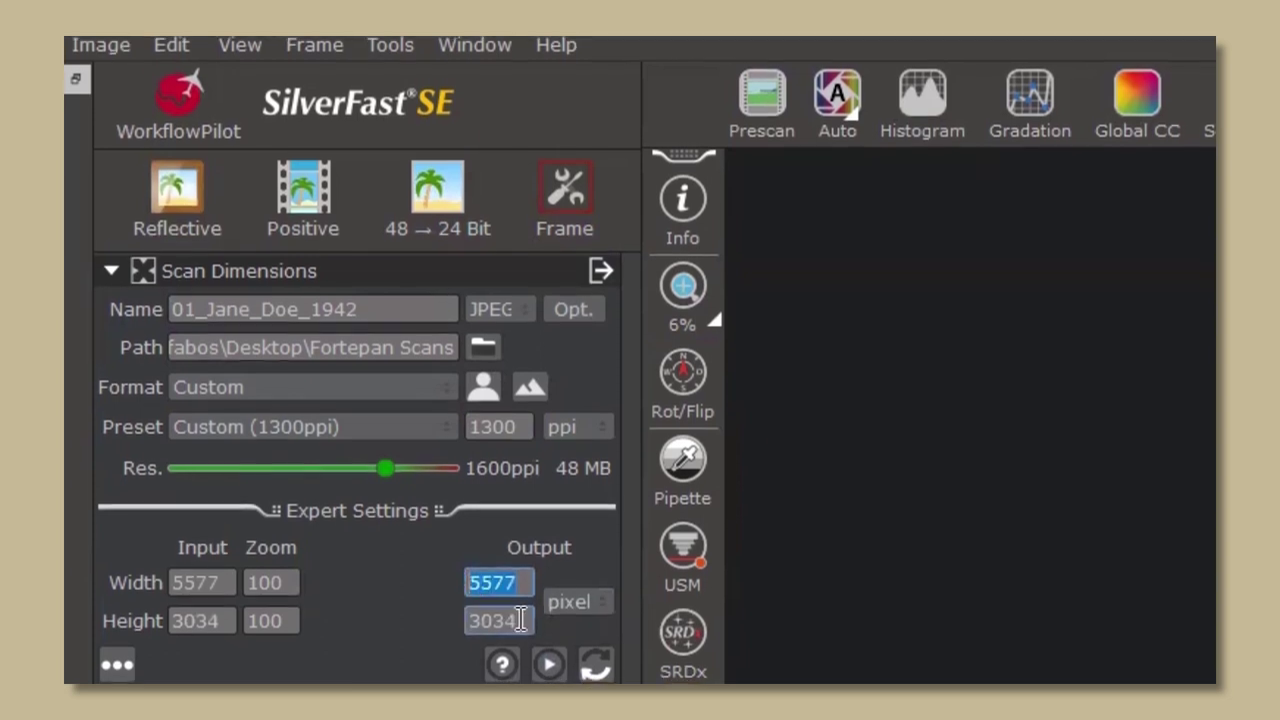
pyautogui.doubleClick(471, 626)
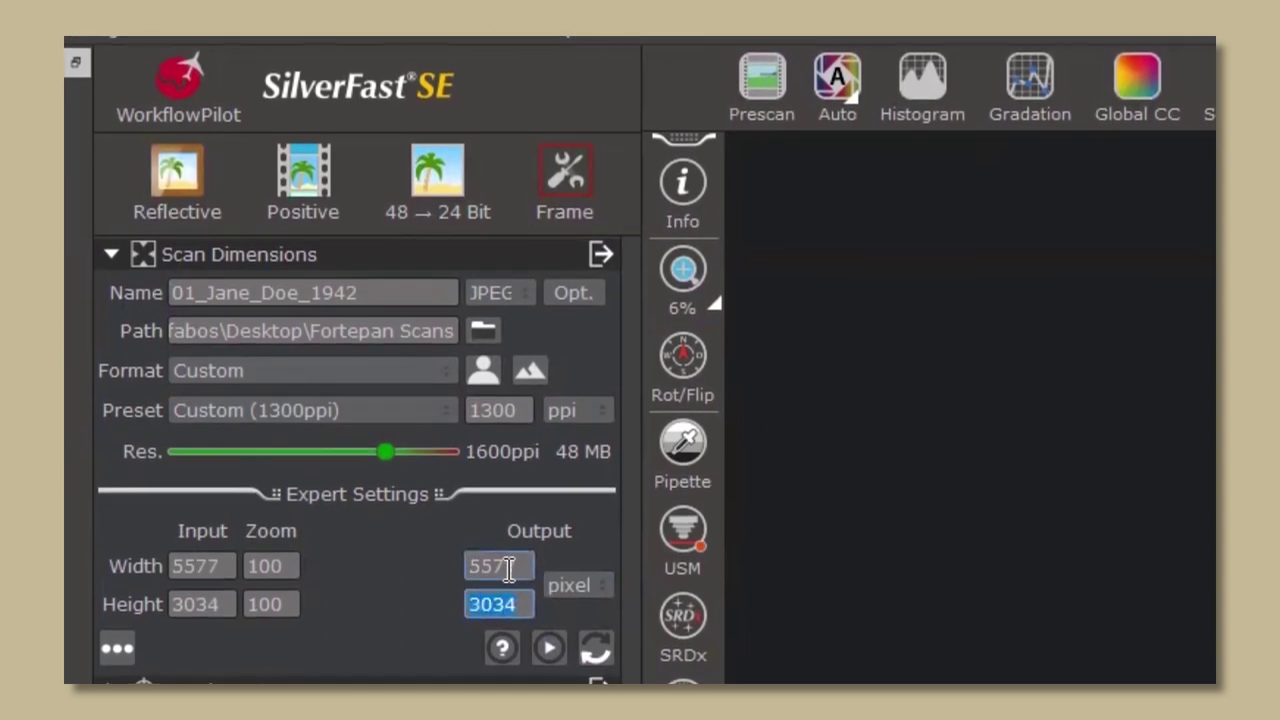
pyautogui.doubleClick(481, 573)
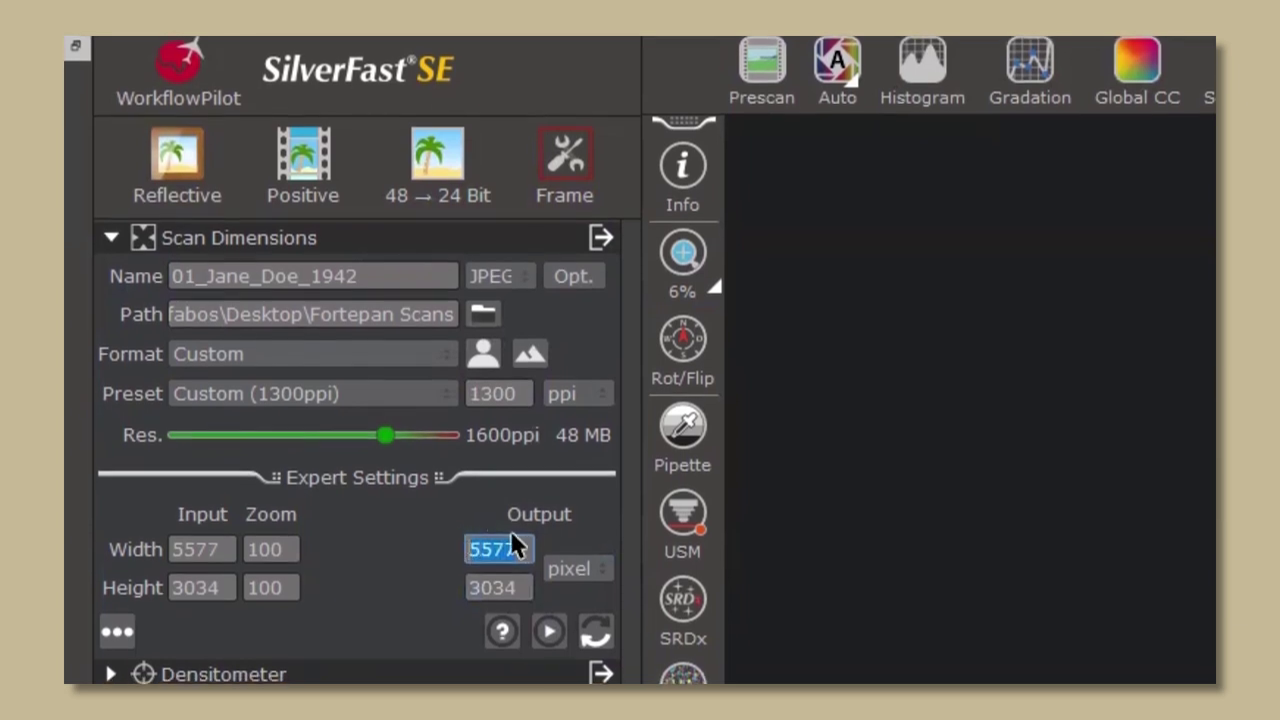
pyautogui.write('10000')
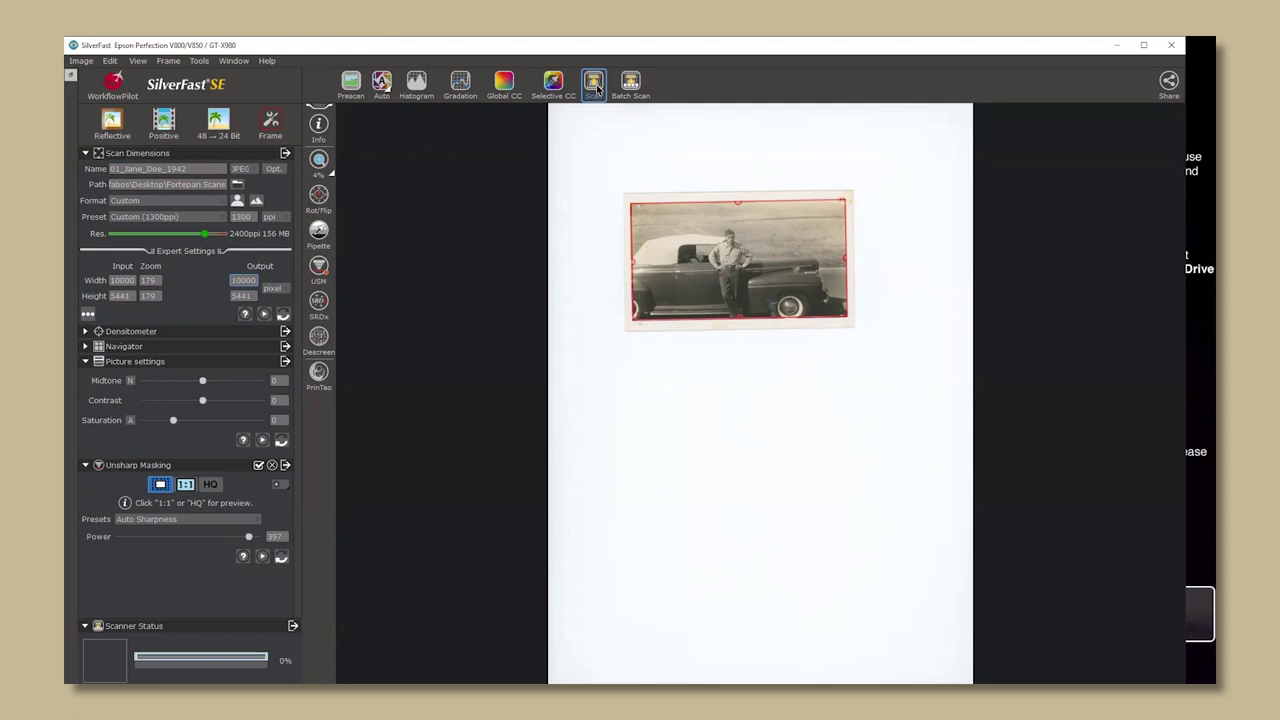
# Start the scan so the 1942 photo is saved as a JPEG in Fortepan Scans.
pyautogui.click(597, 89)
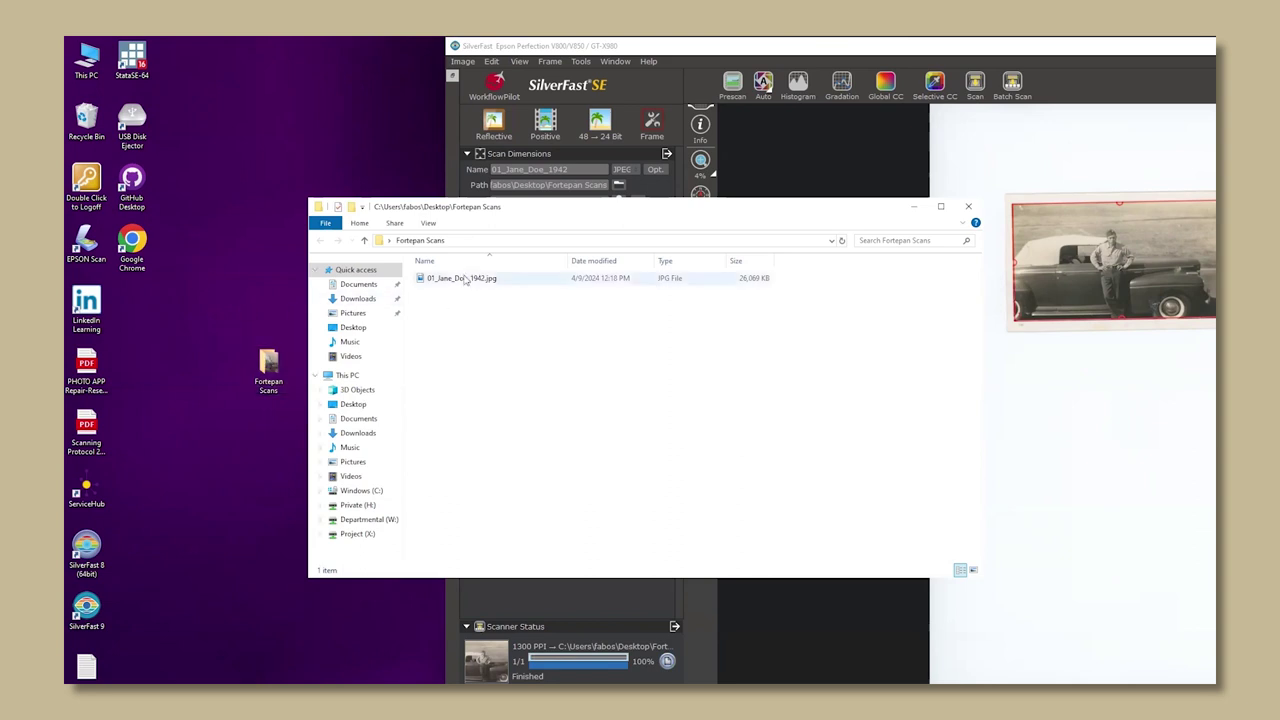
# Open the scanned 1942 JPEG in Photos and zoom in on the man's face.
pyautogui.click(463, 279)
pyautogui.doubleClick(464, 279)
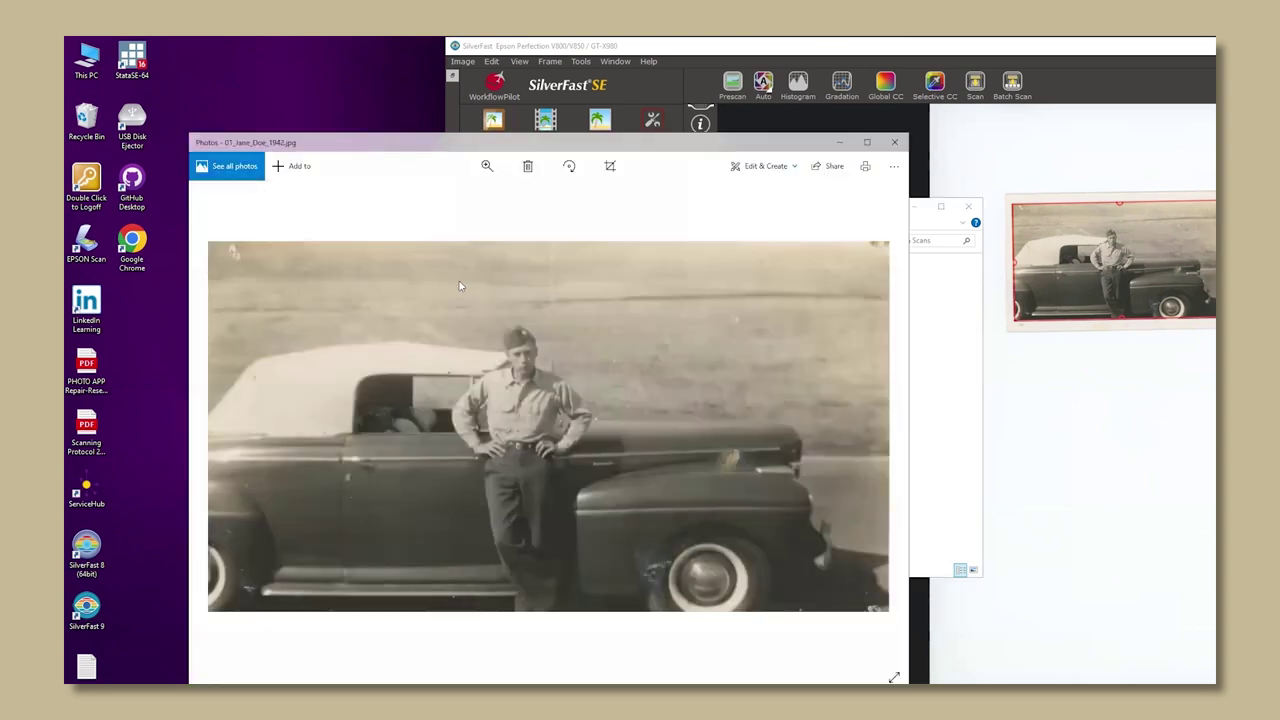
pyautogui.click(487, 167)
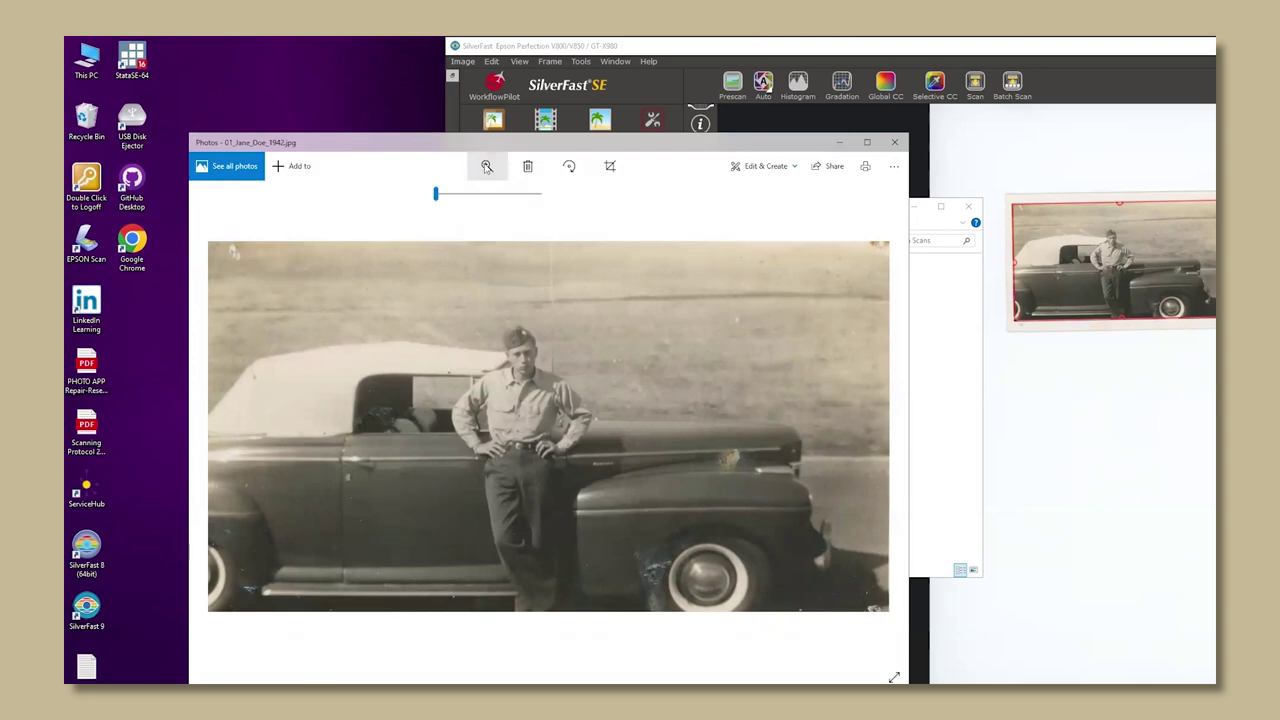
pyautogui.scroll(3, 527, 324)
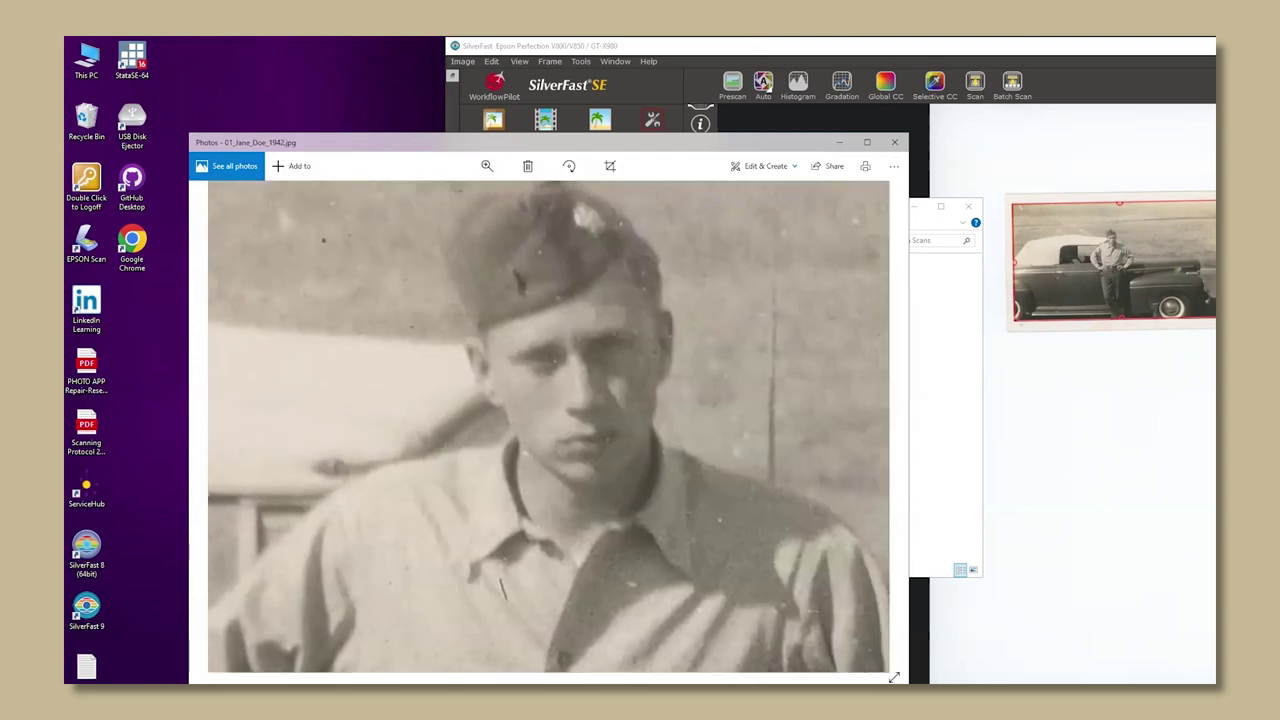
pyautogui.scroll(-1, 686, 543)
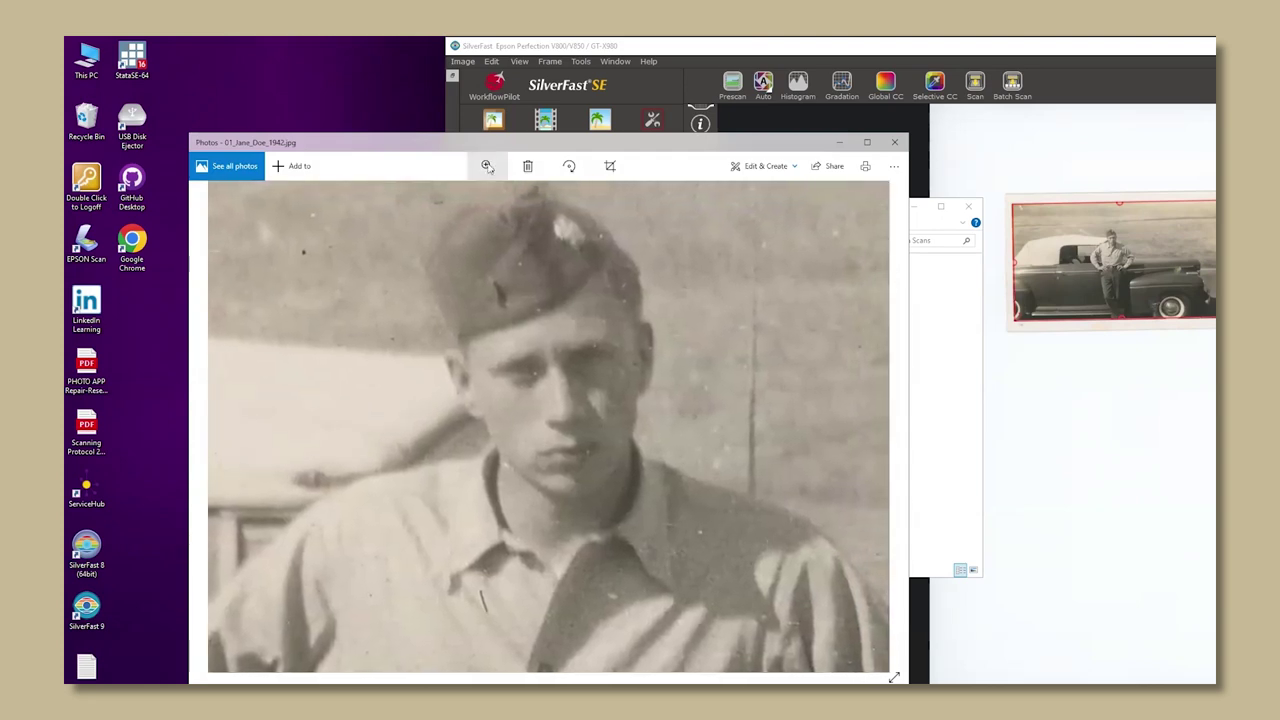